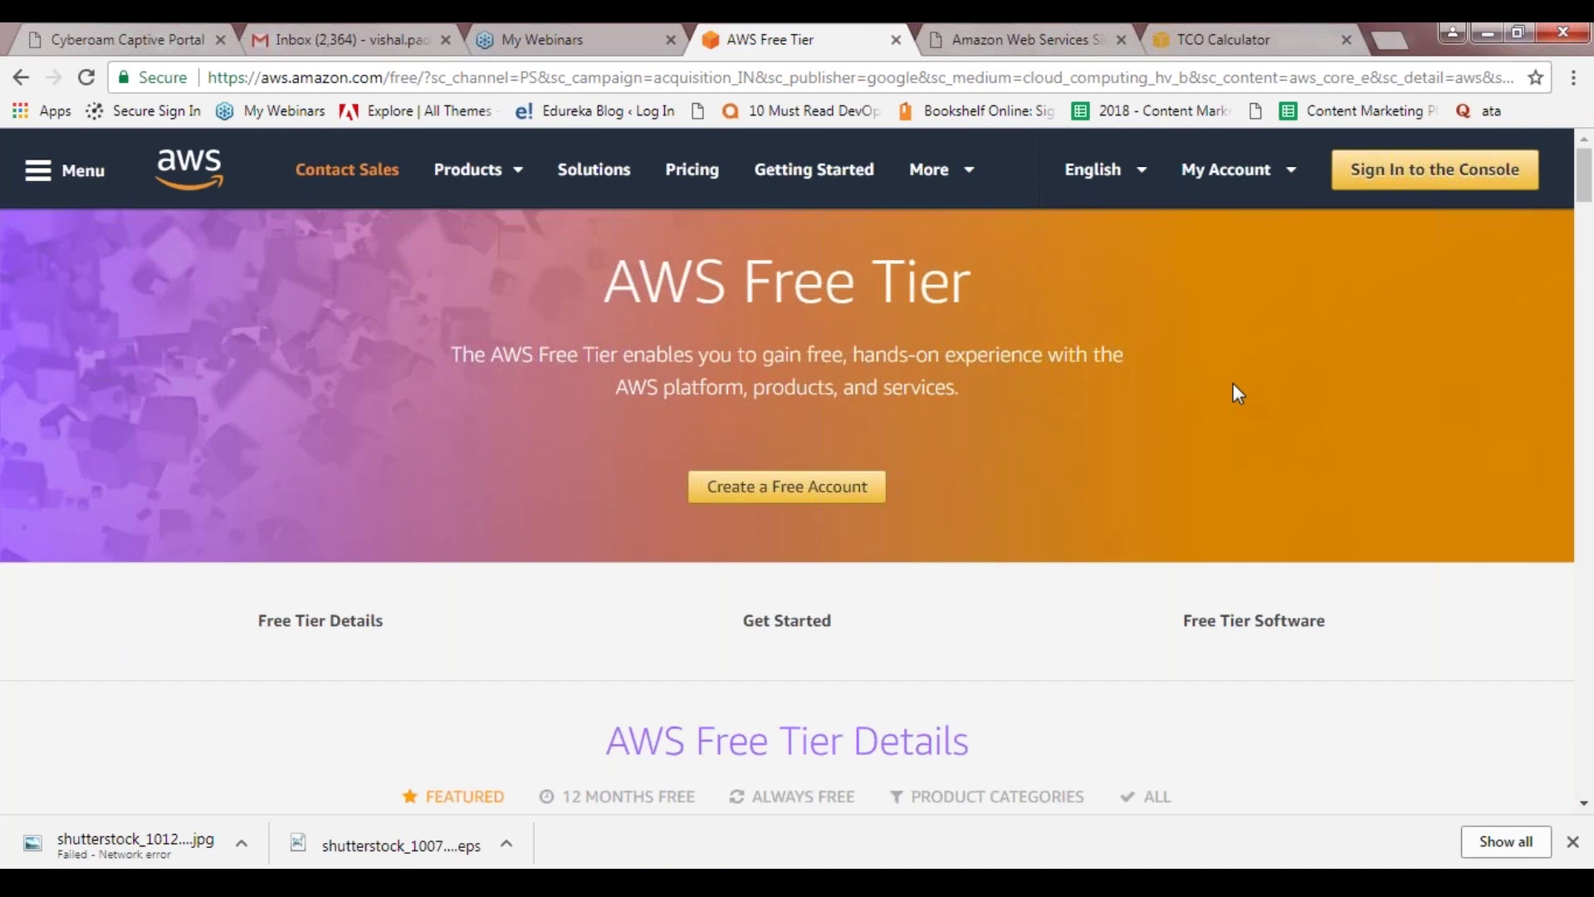
- Scroll past the EC2, QuickSight, RDS, S3 and Lambda Free Tier cards to Get Started with AWS
scroll(1233, 385, "down", 2)
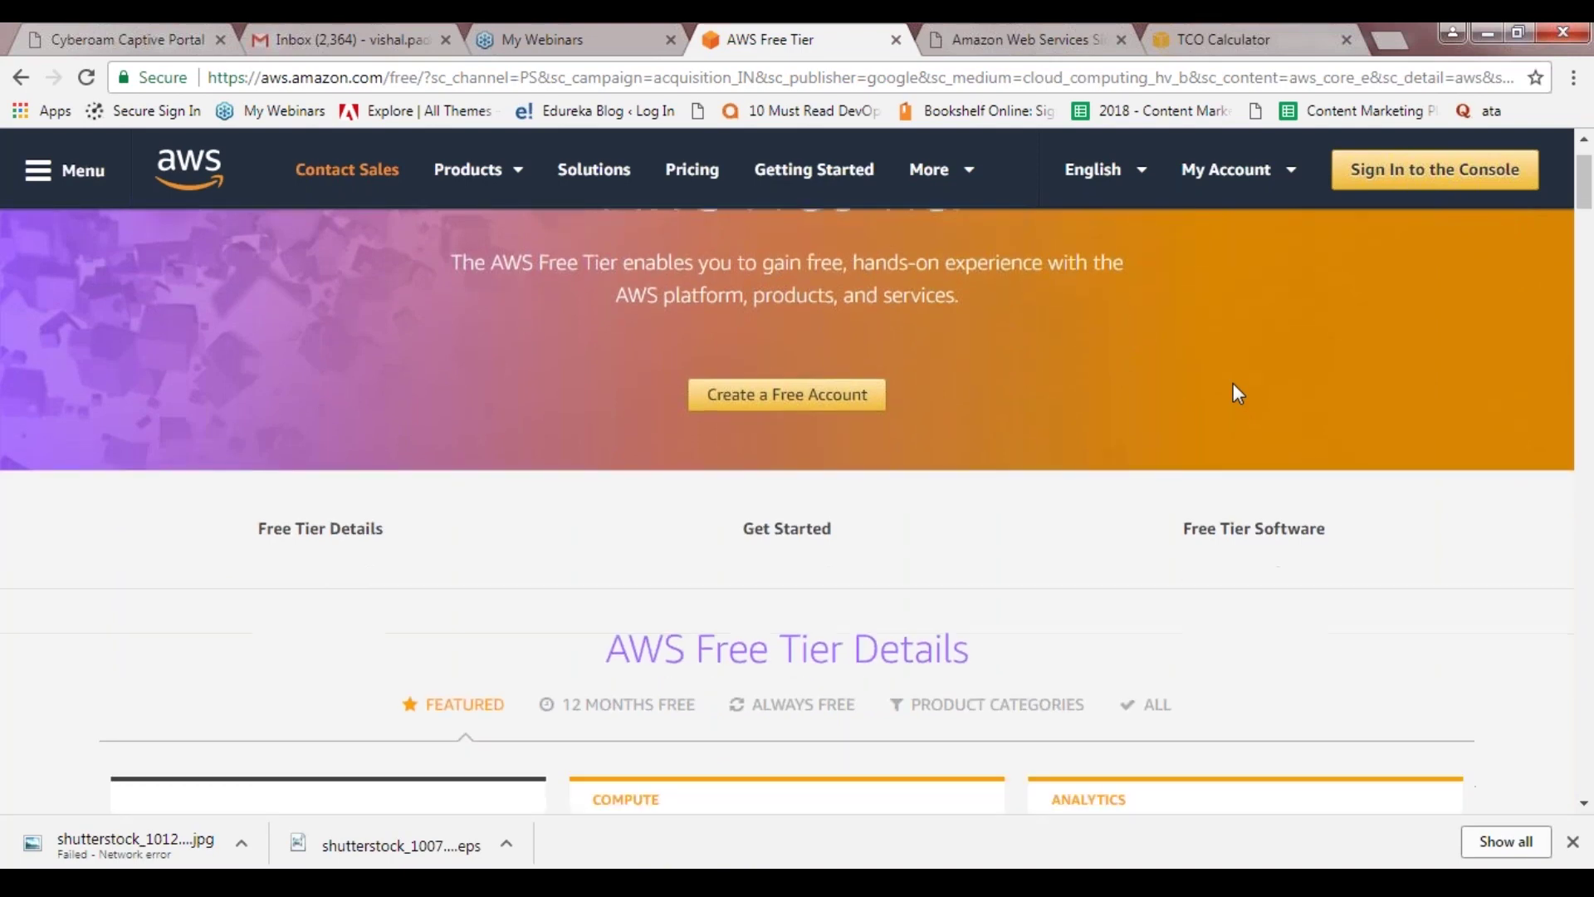
scroll(1233, 383, "down", 5)
scroll(1233, 384, "up", 1)
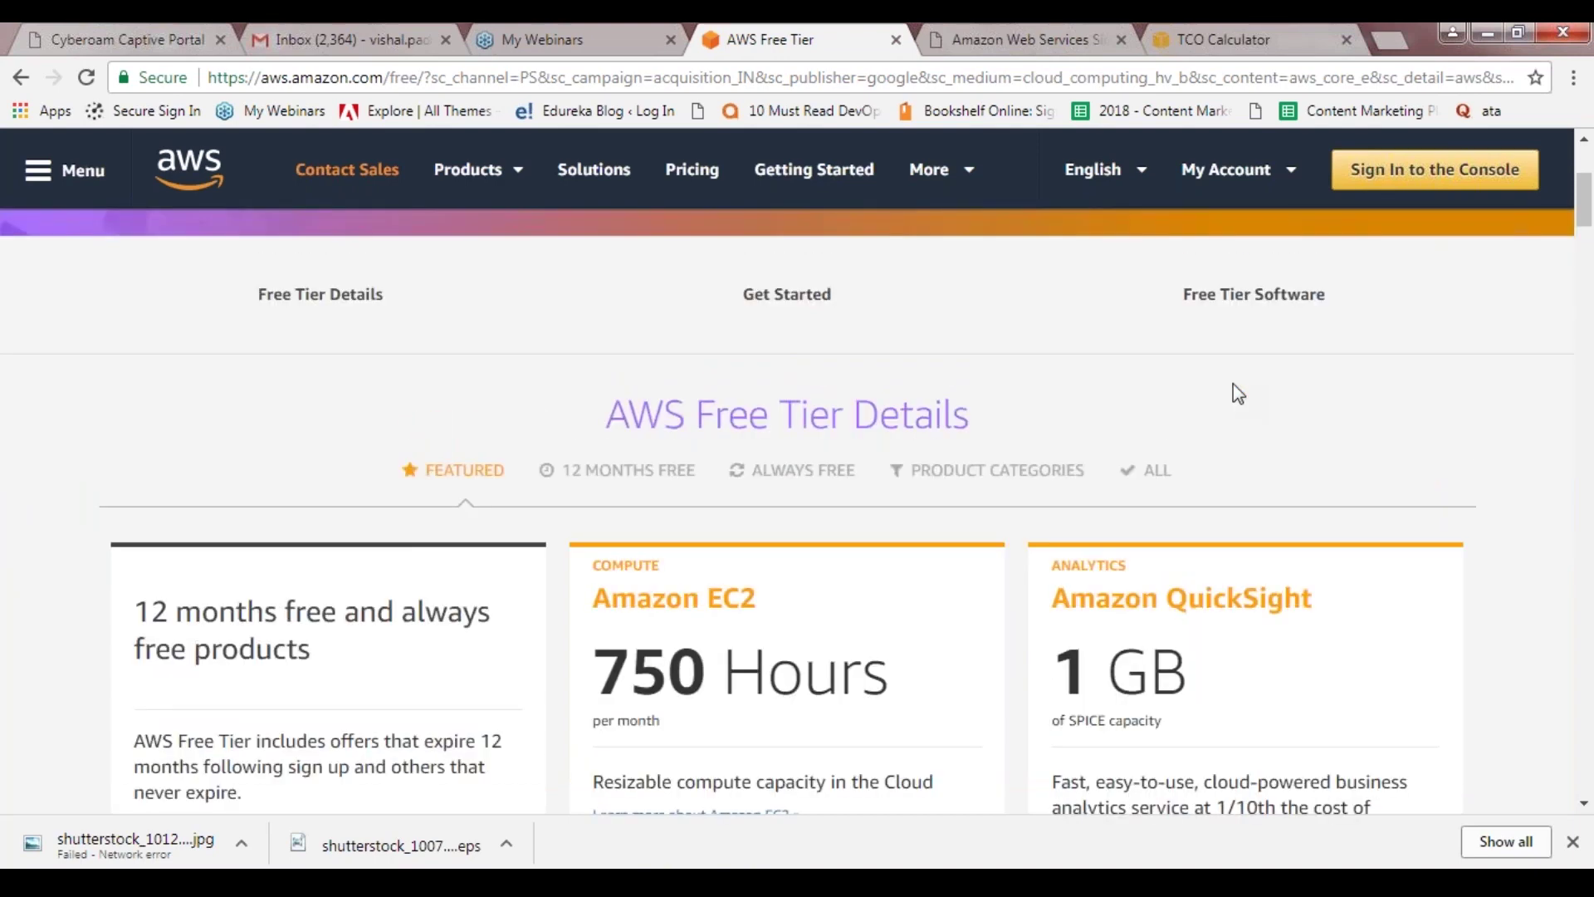
scroll(1233, 383, "up", 4)
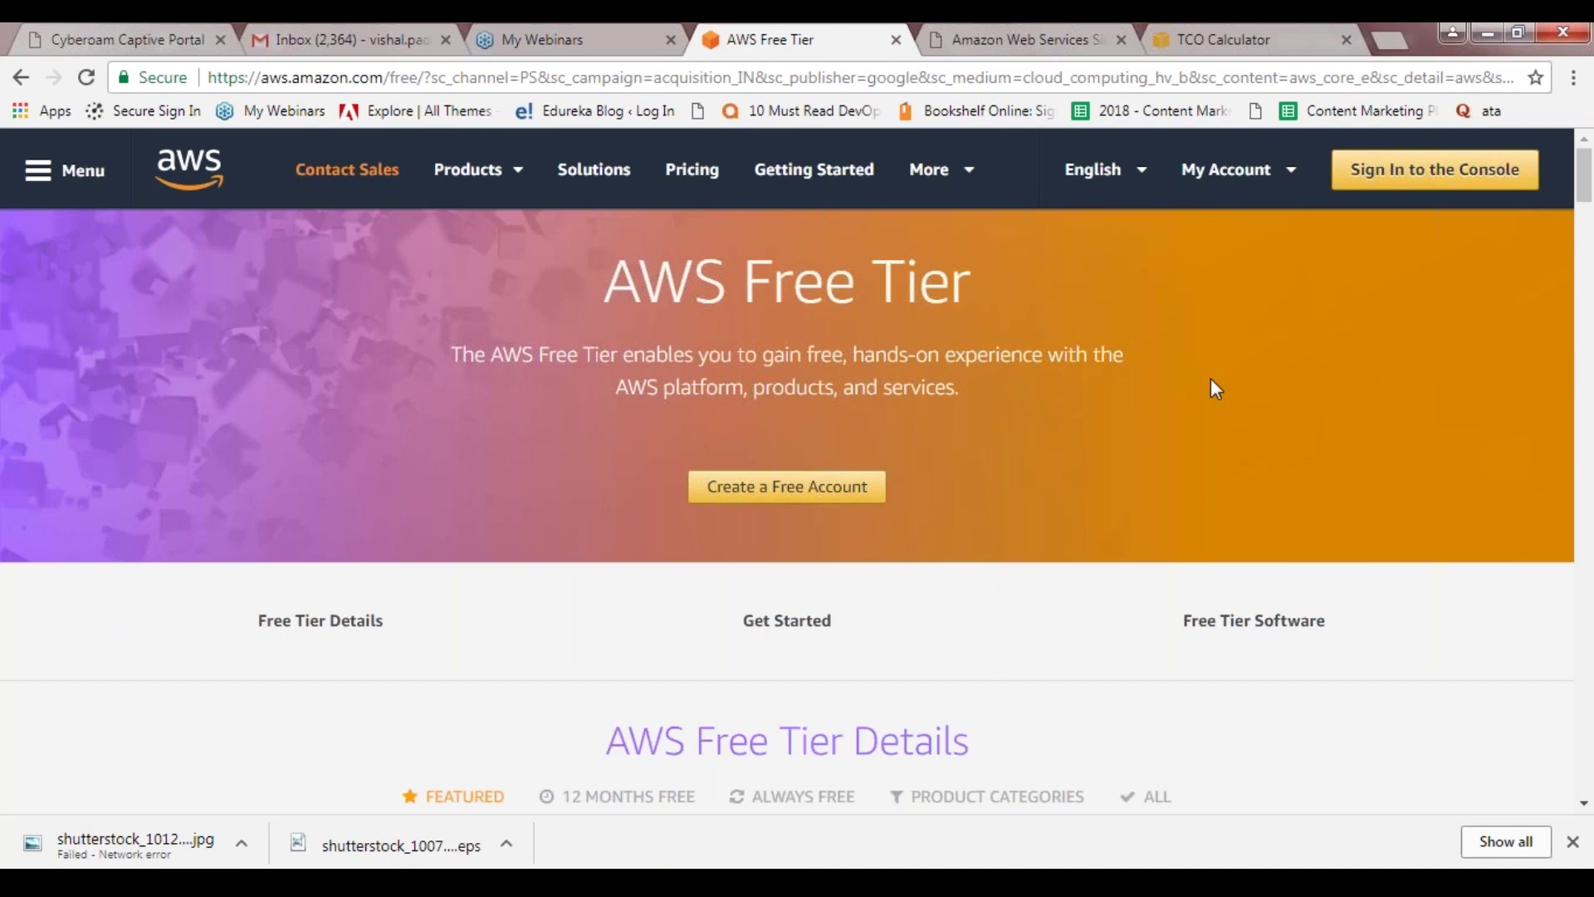
scroll(1212, 382, "down", 1)
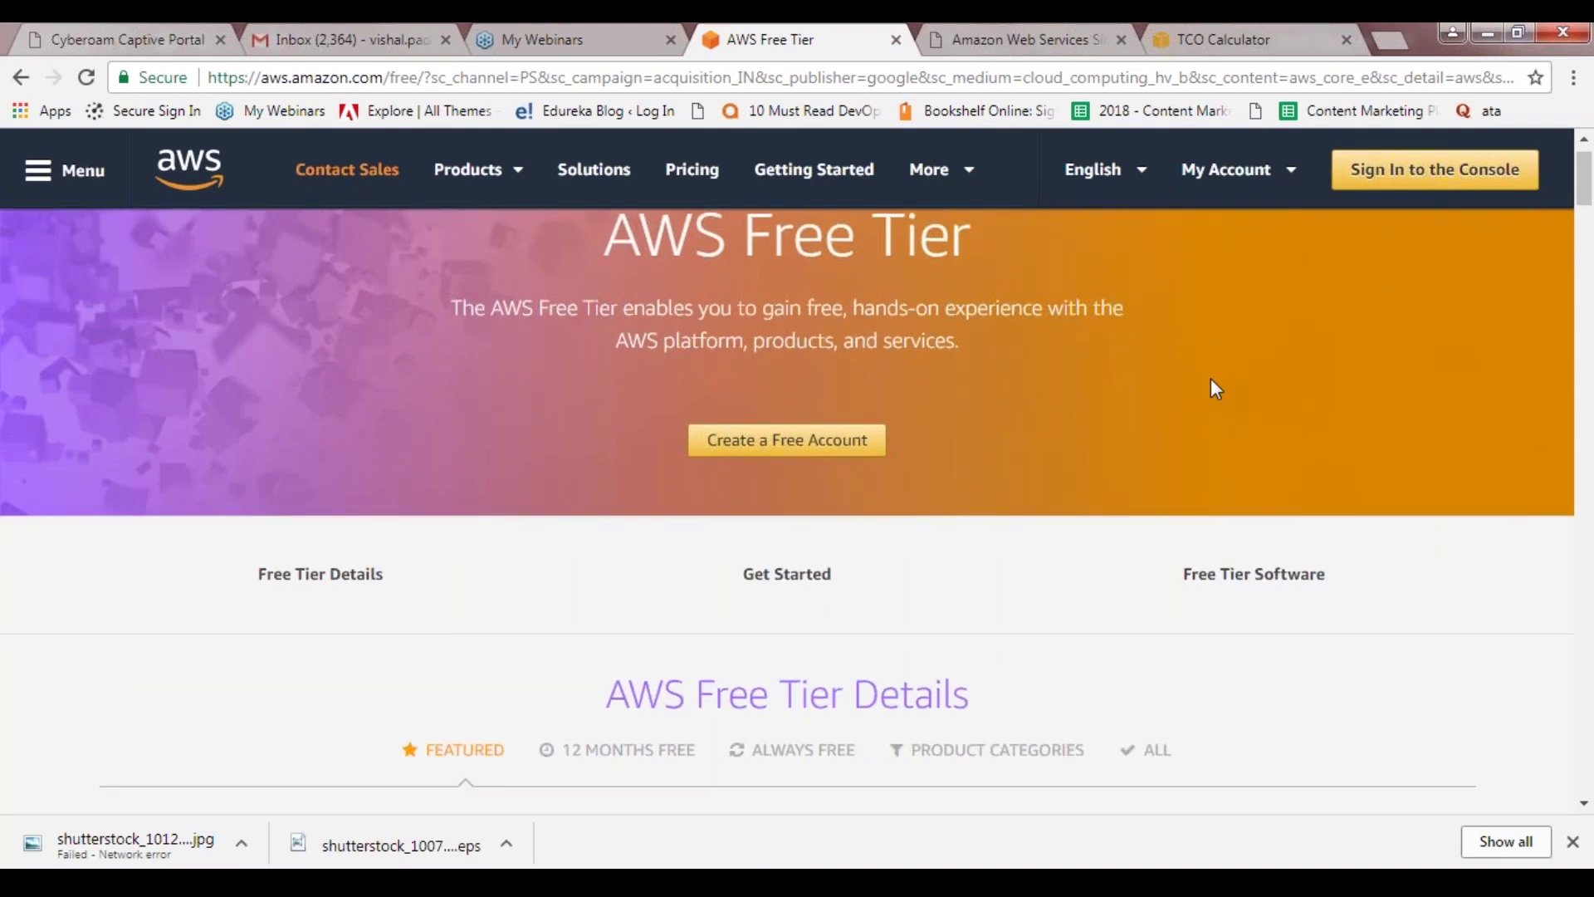
scroll(1210, 379, "down", 1)
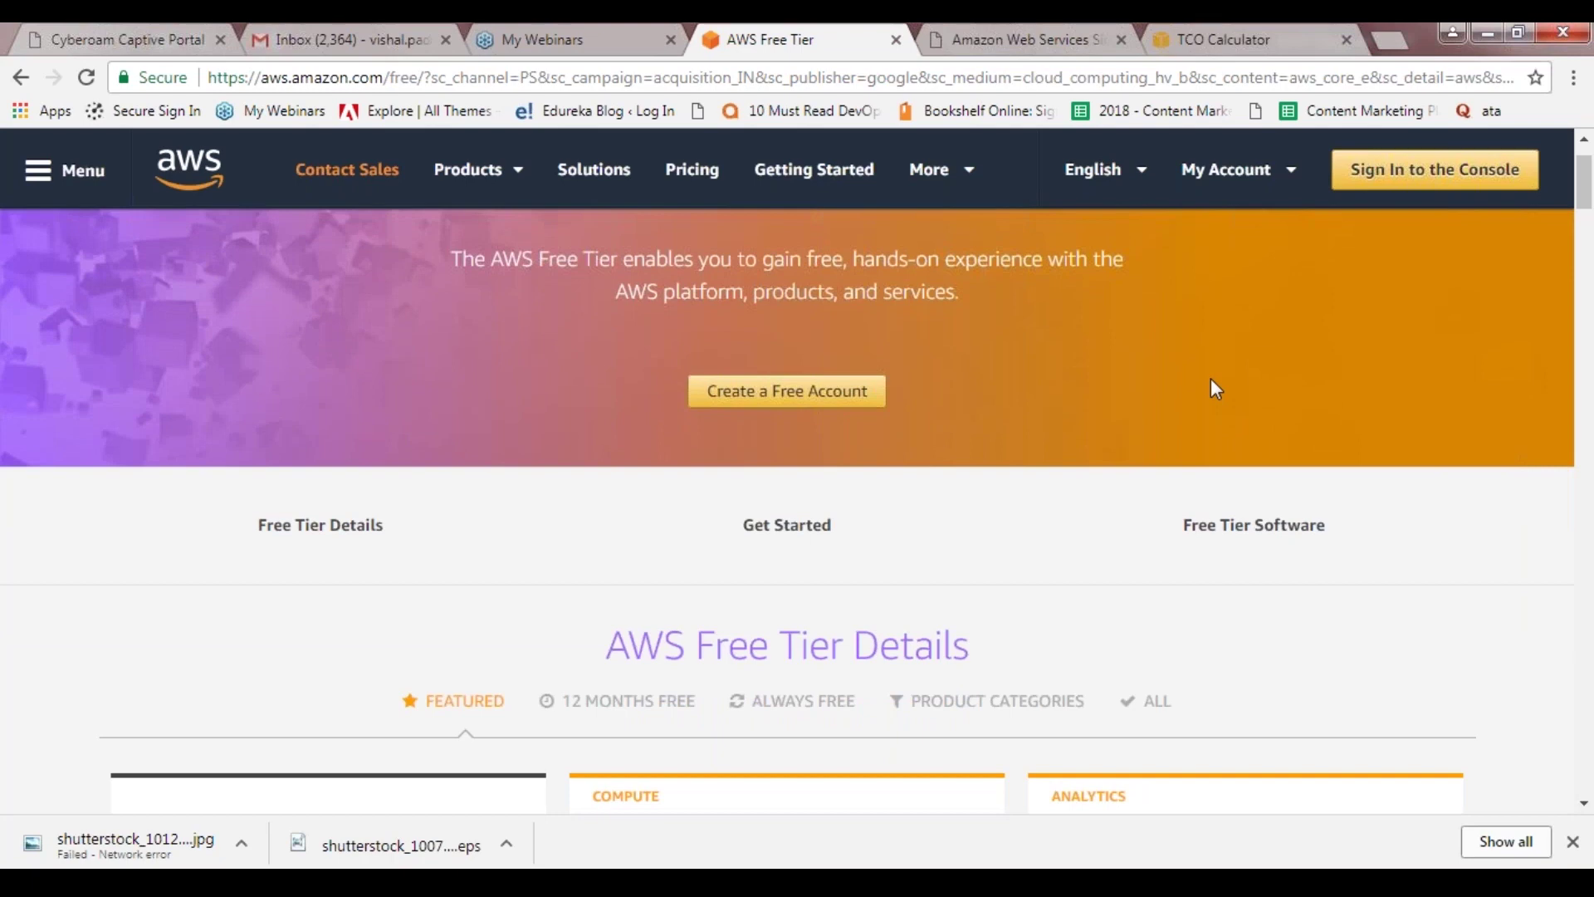
scroll(1210, 377, "down", 10)
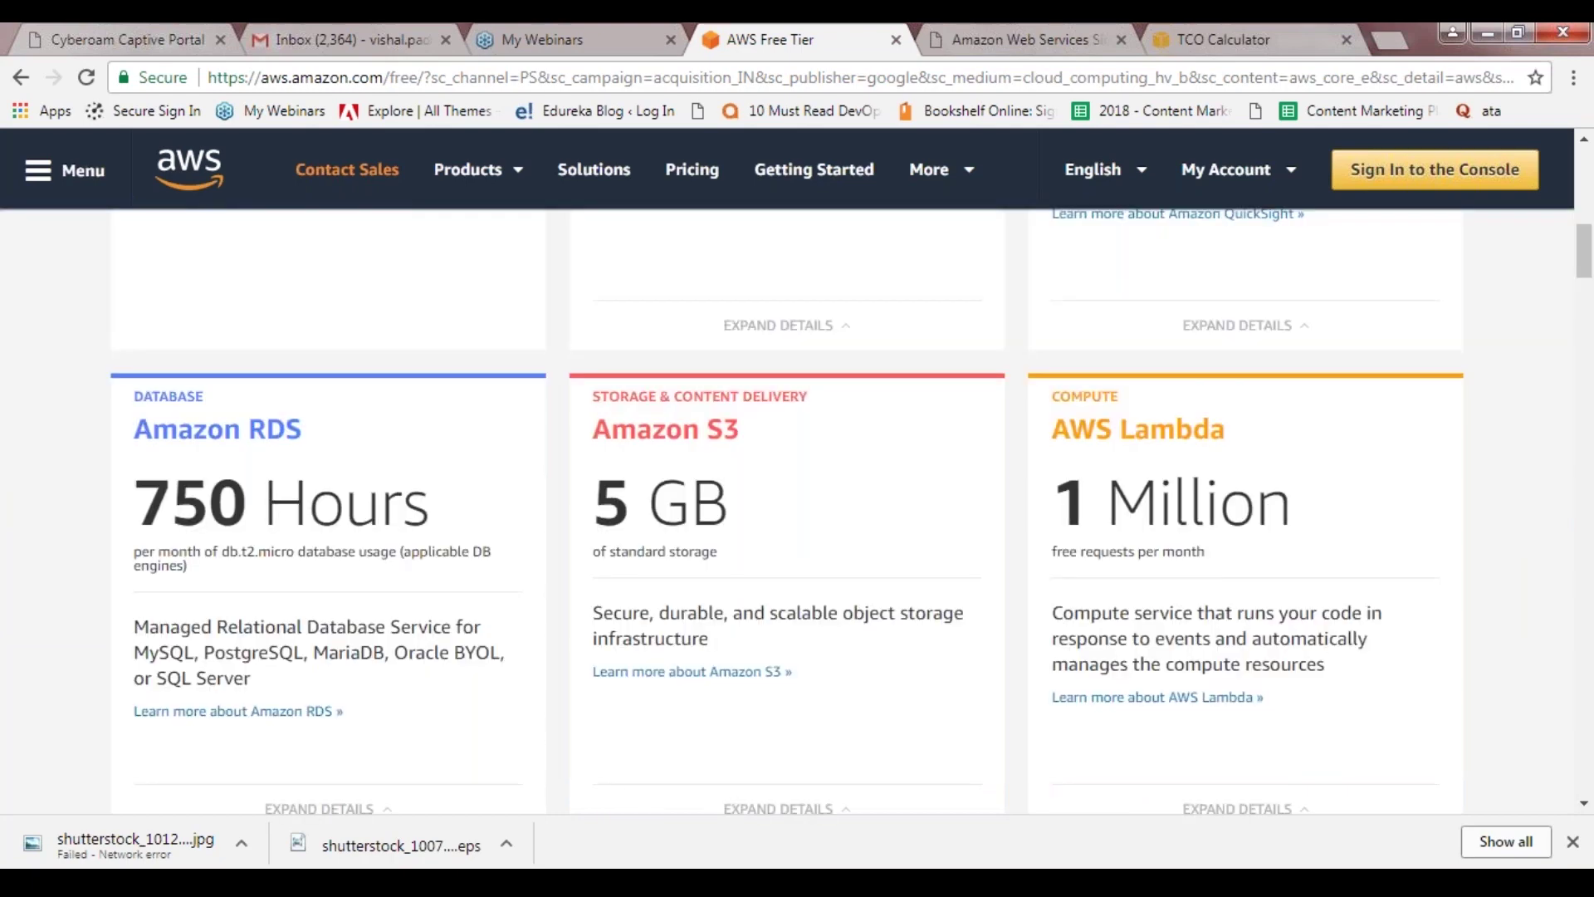
scroll(797, 511, "down", 2)
scroll(787, 517, "down", 1)
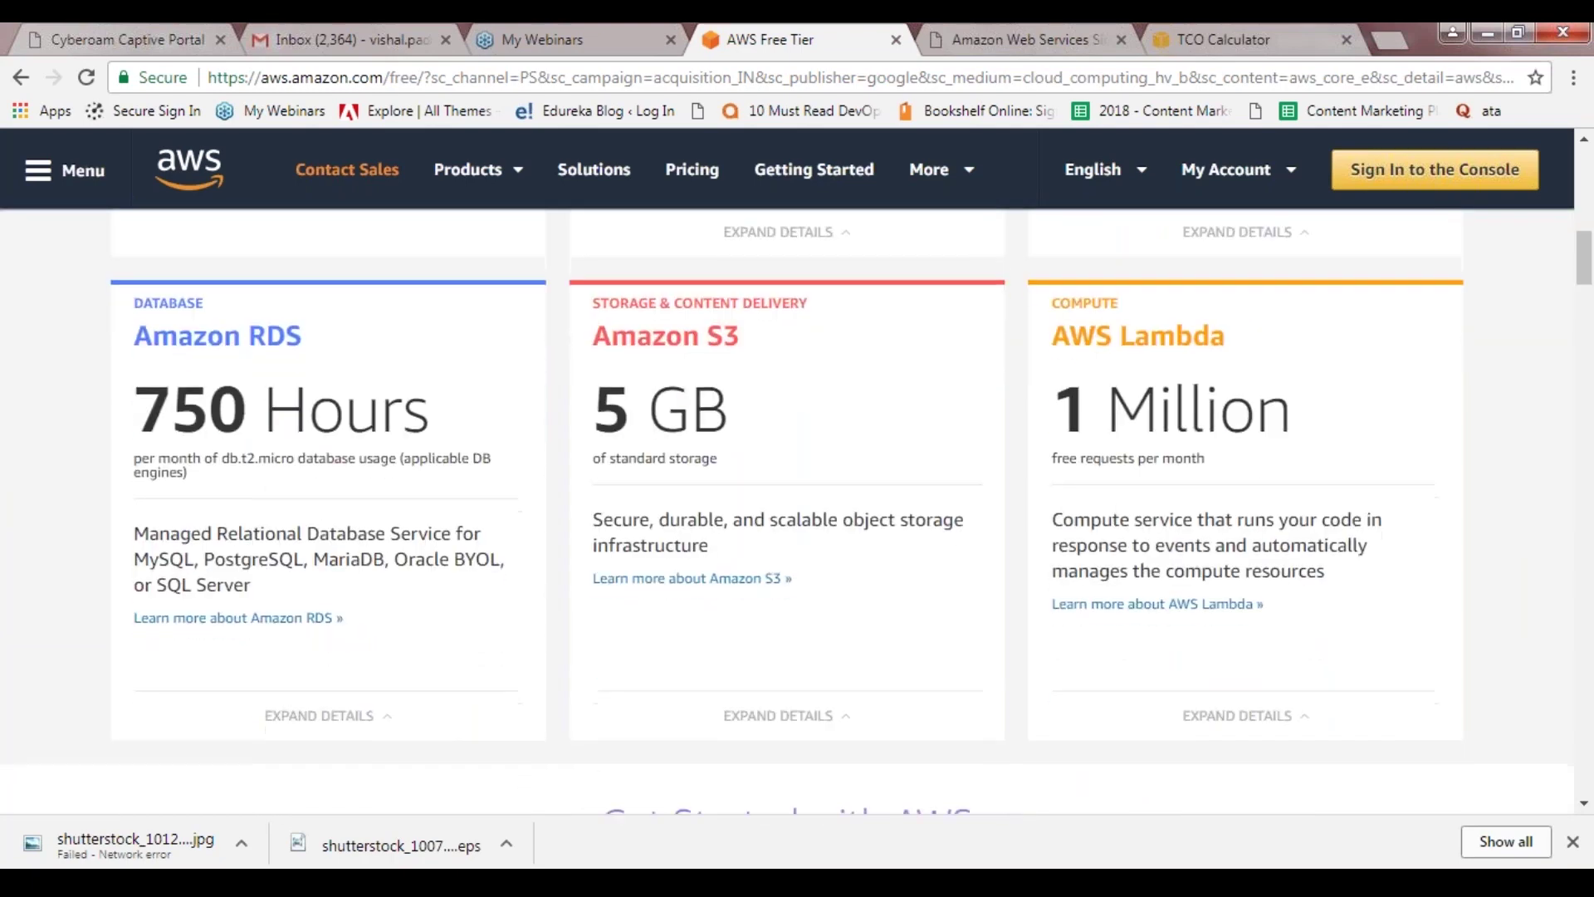
scroll(787, 513, "down", 1)
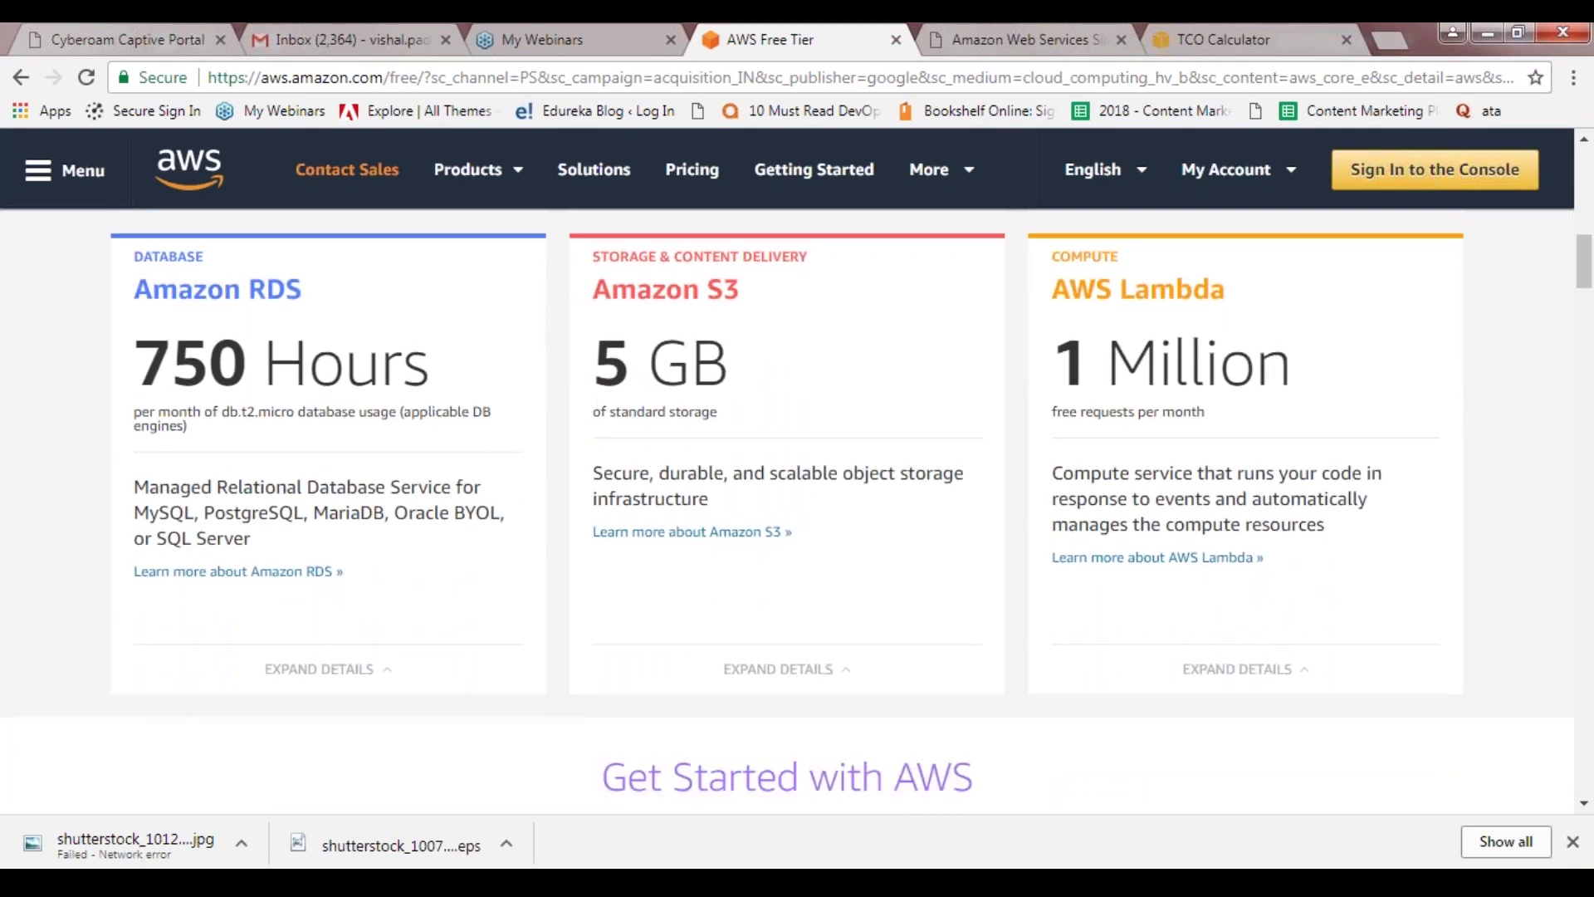
scroll(787, 511, "down", 1)
scroll(787, 511, "down", 4)
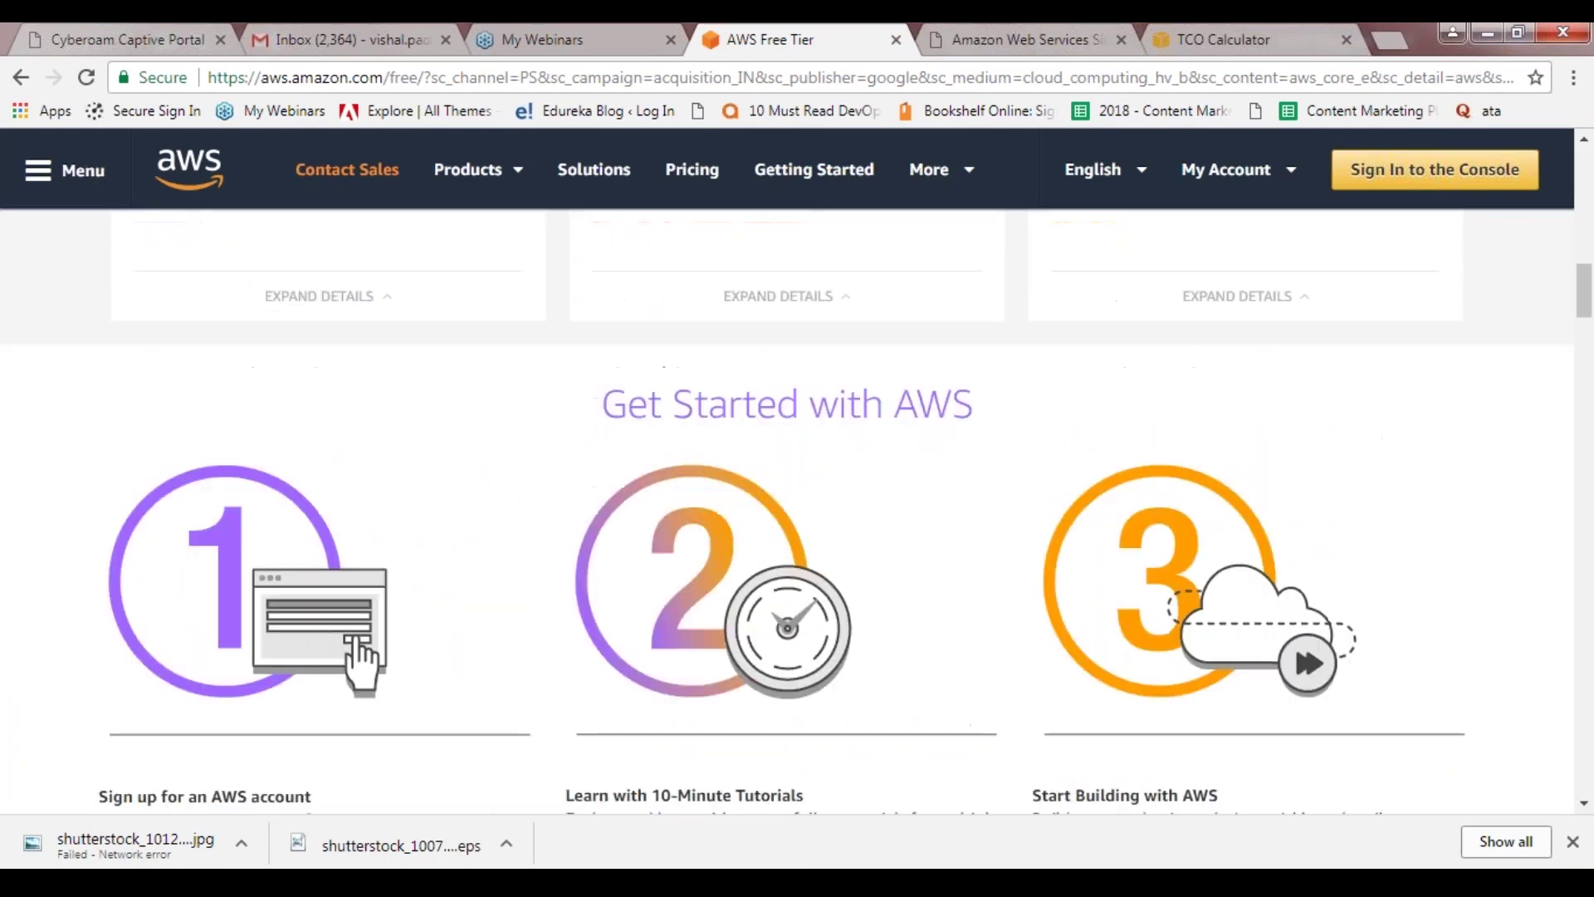
scroll(787, 510, "down", 2)
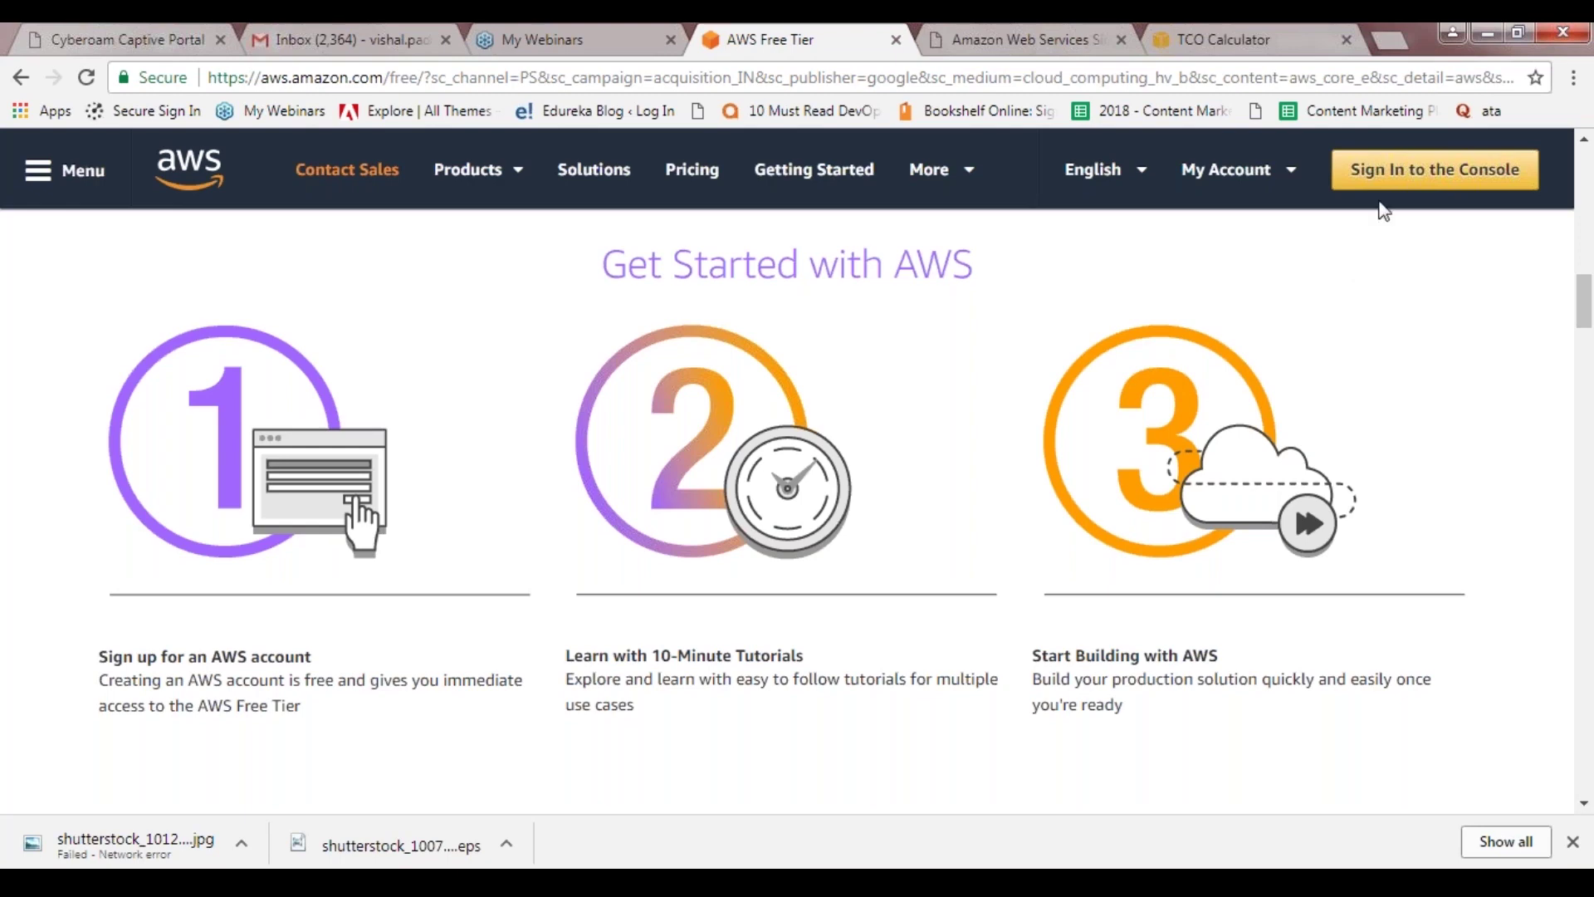
- Sign in with the prefilled account and open the EC2 Dashboard for US East (Ohio)
left_click(1434, 169)
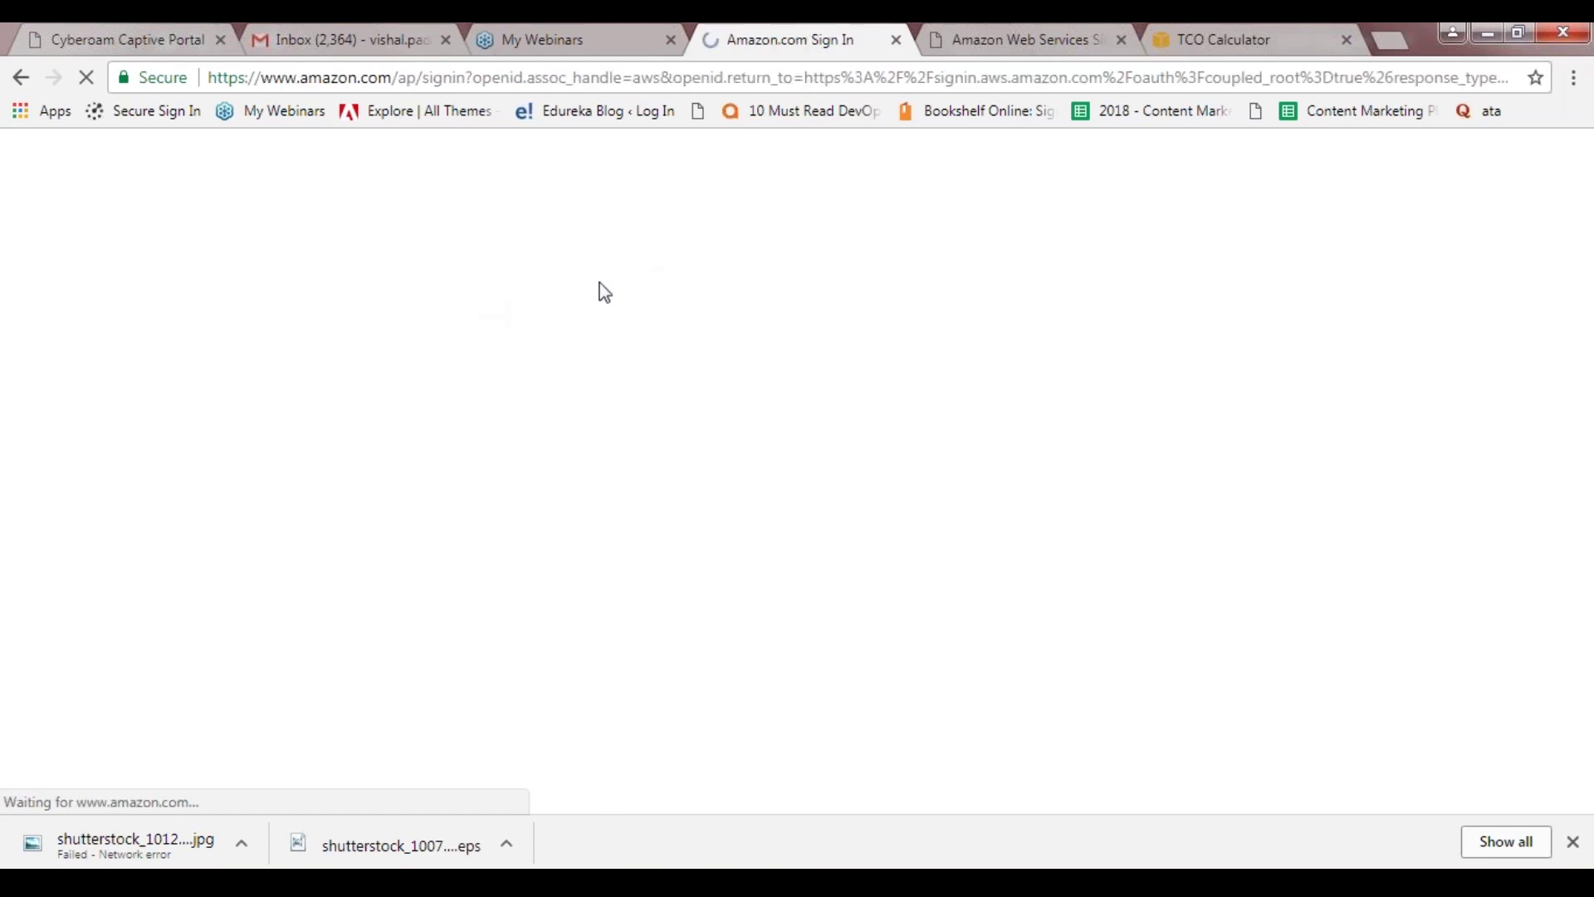
left_click(286, 502)
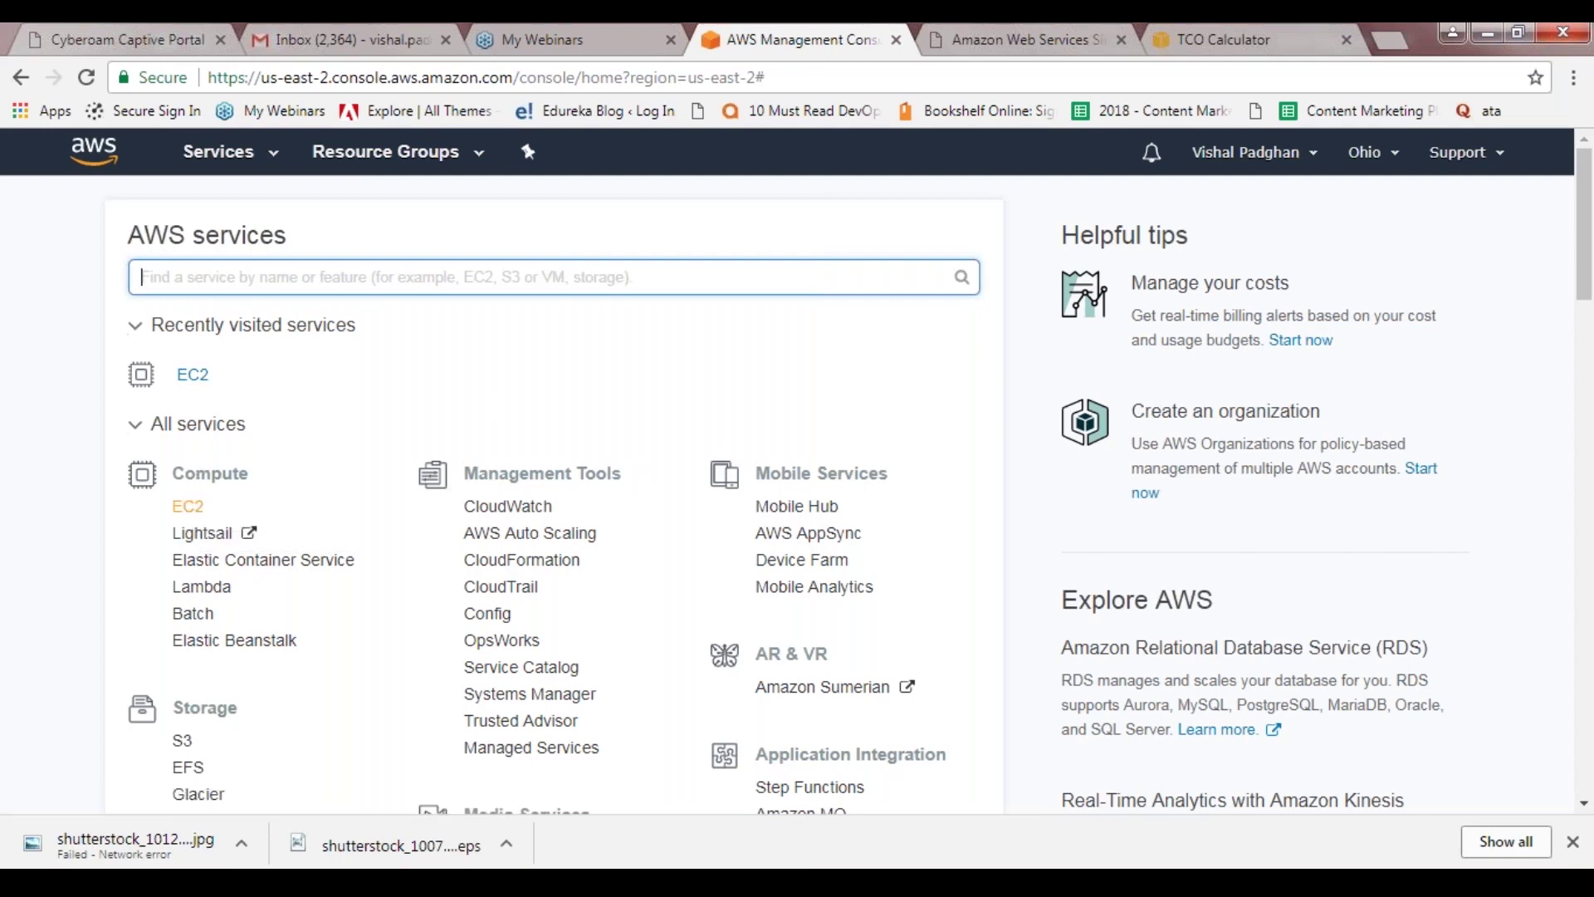
left_click(188, 508)
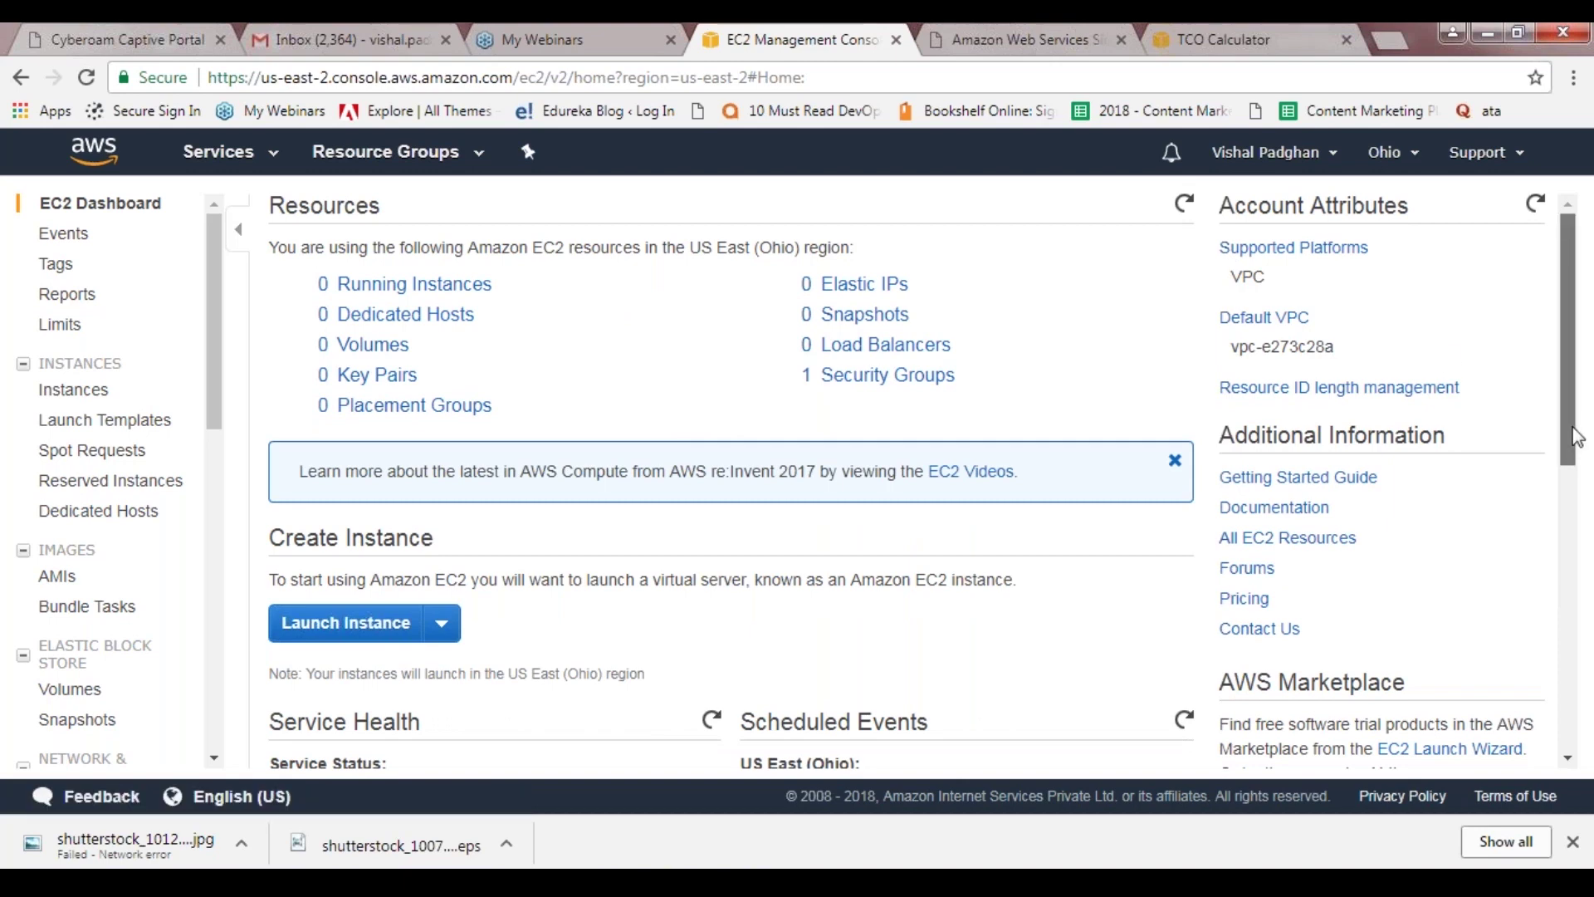
scroll(1576, 437, "down", 2)
- Start the Launch Instance wizard at Step 1: Choose an AMI, then switch to the Simple Monthly Calculator
left_click(345, 508)
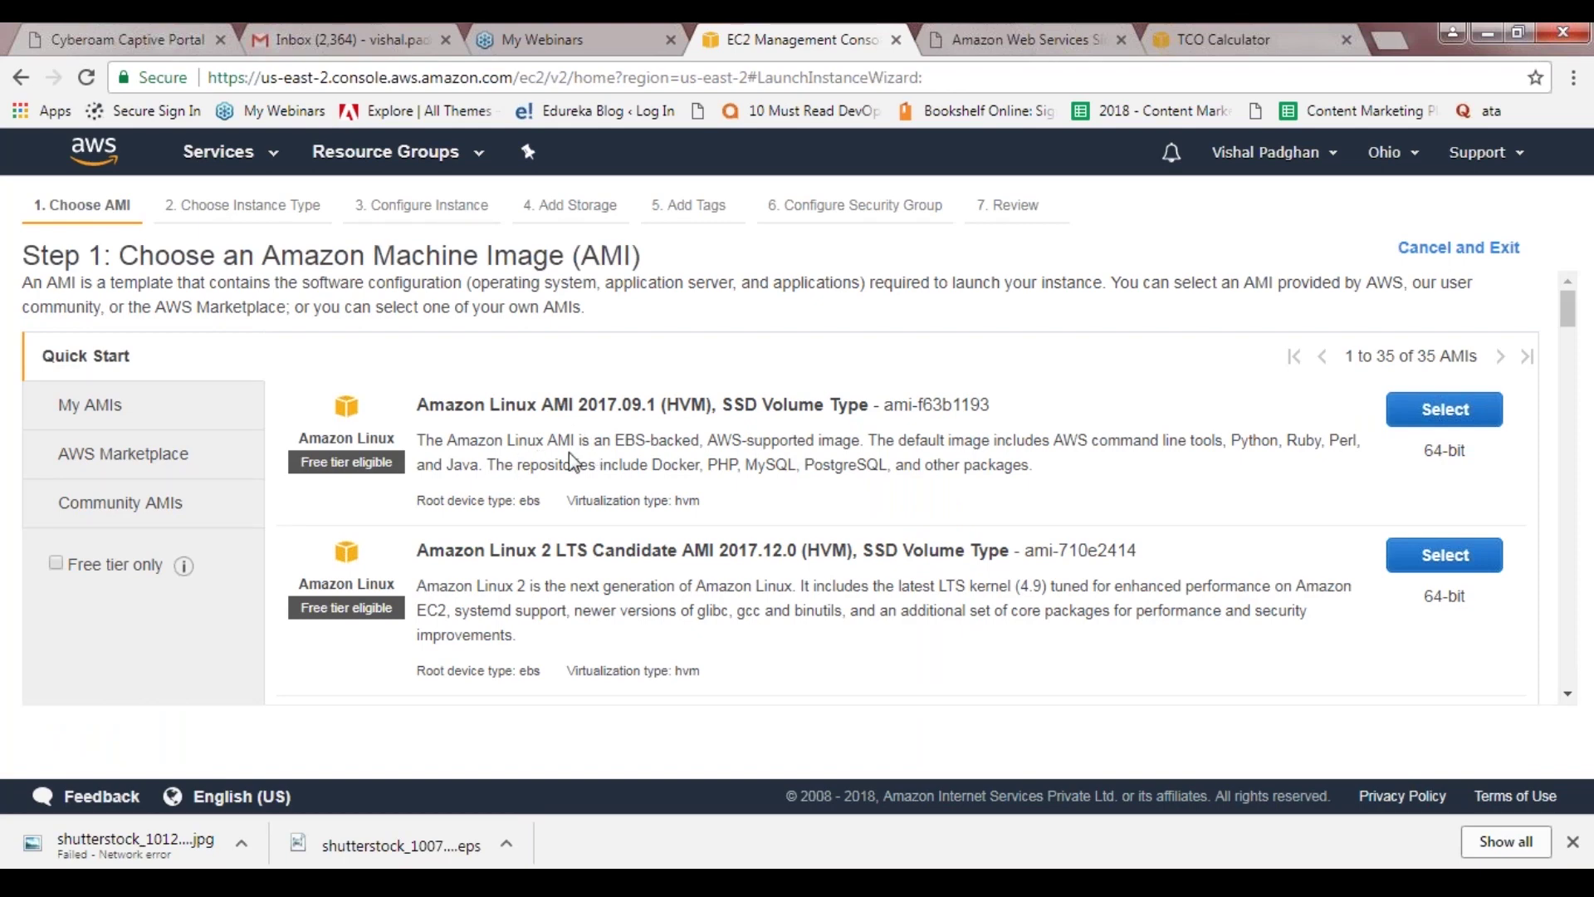
left_click(977, 42)
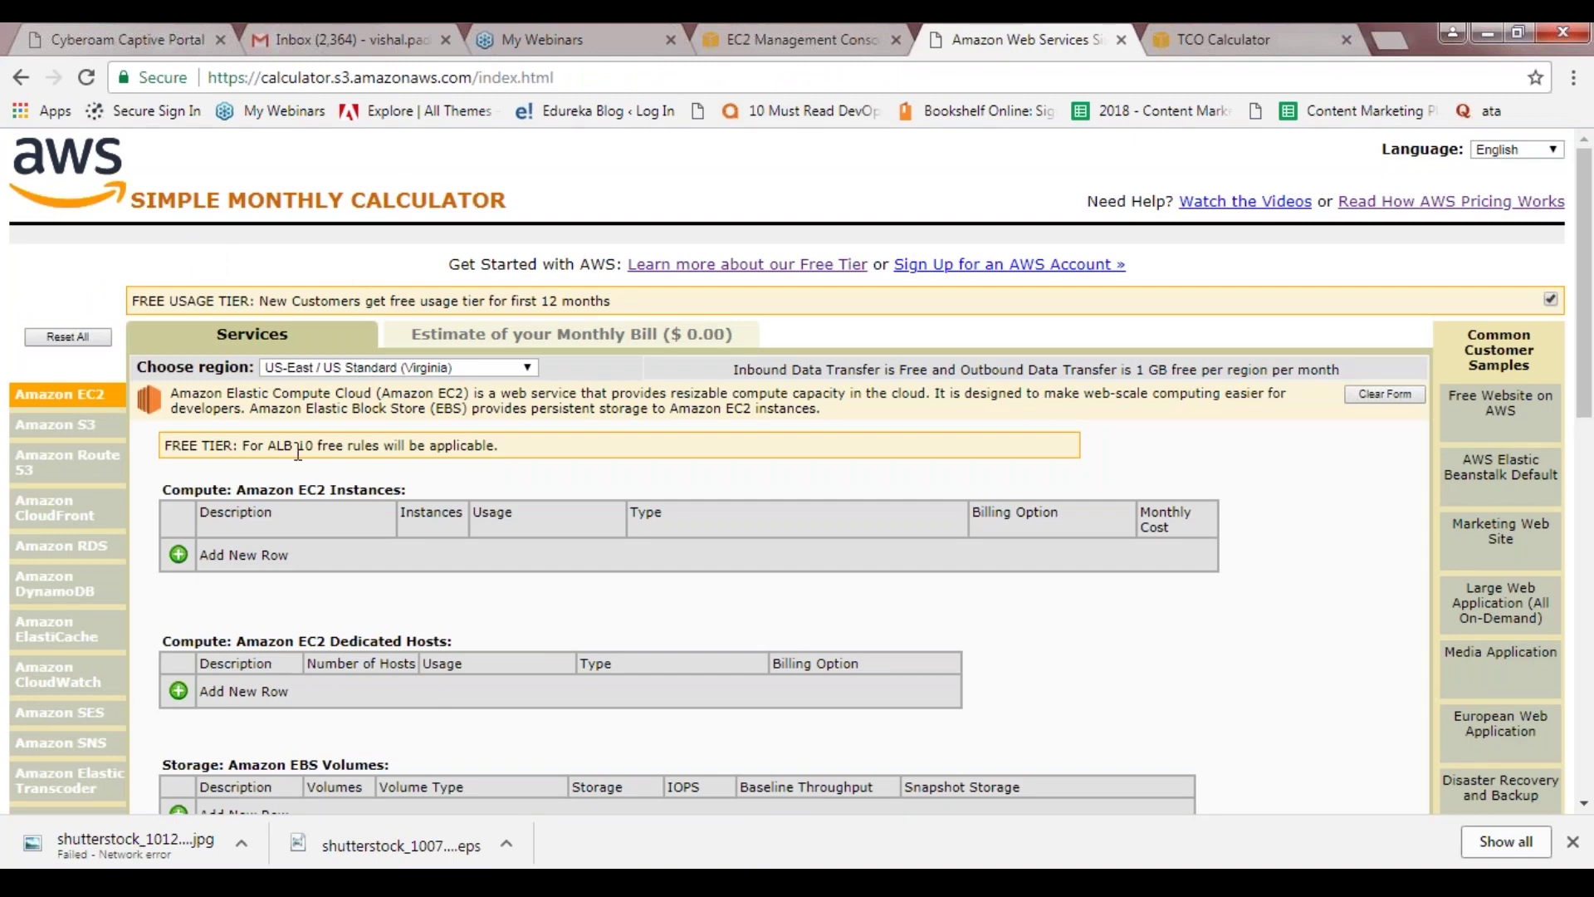
- Add a Linux t1.micro On-Demand EC2 row at $14.64/month and review its billing options unchanged
left_click(179, 556)
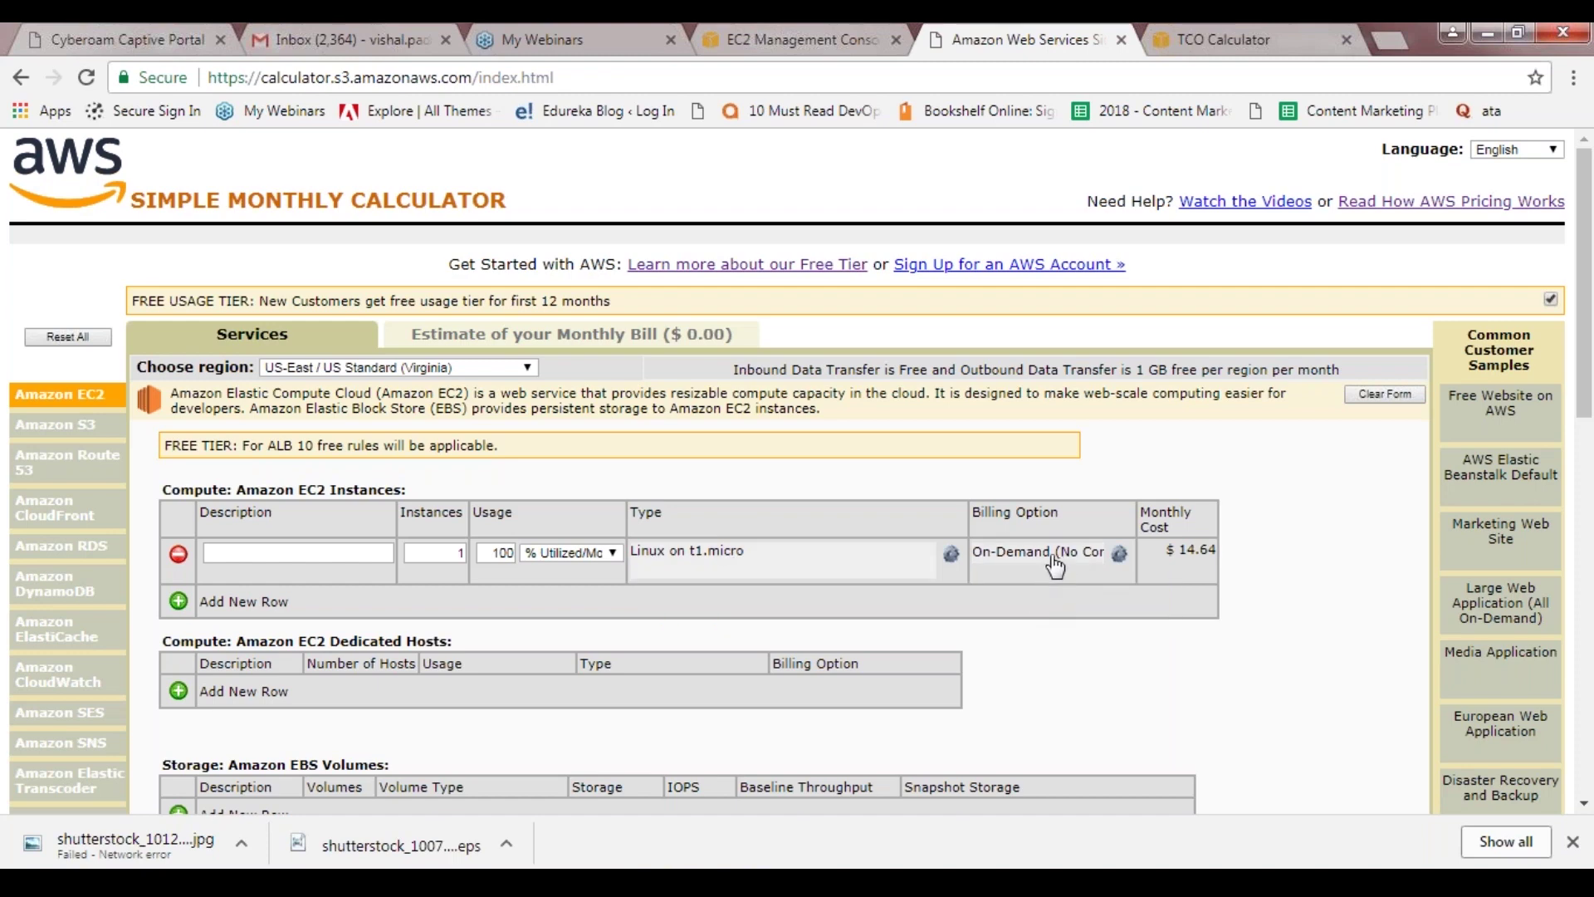
left_click(1118, 555)
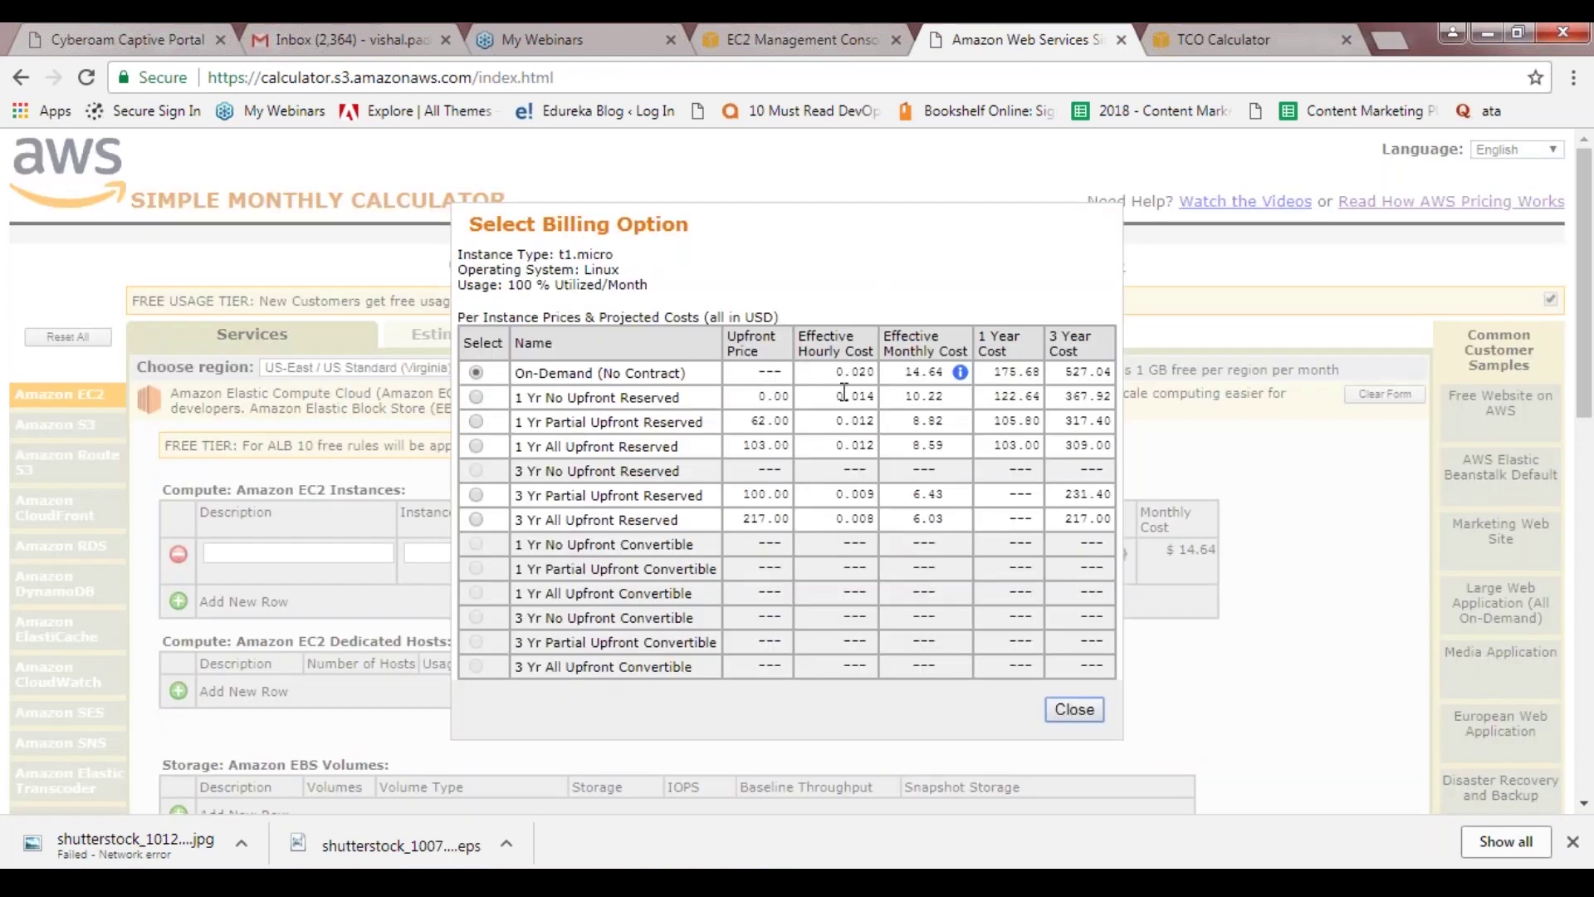
left_click(1062, 716)
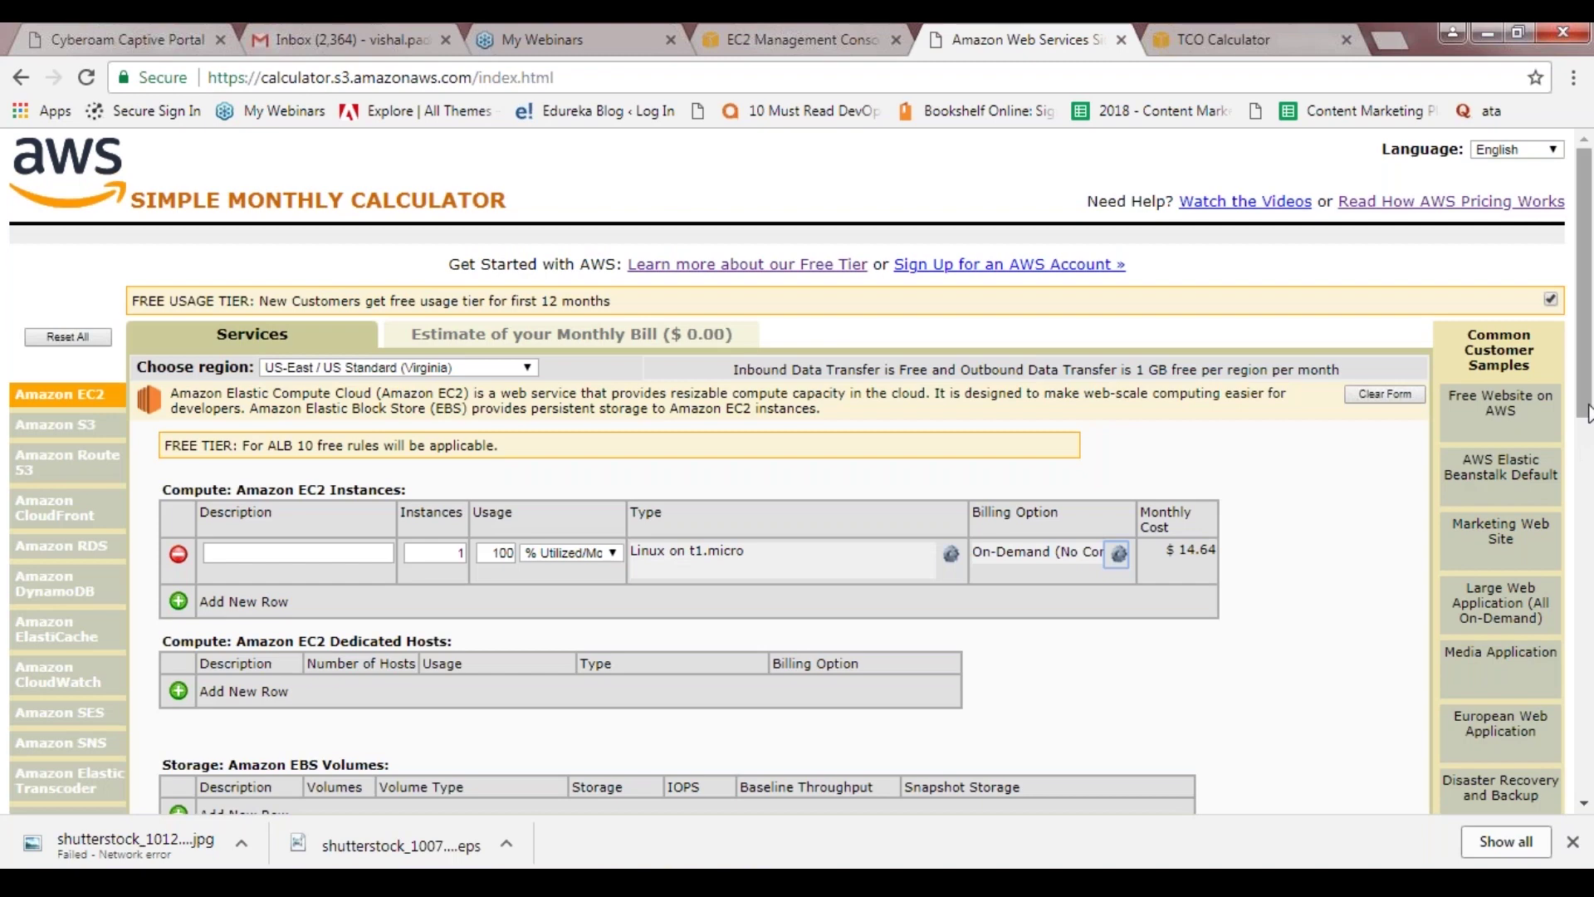
scroll(1588, 413, "down", 1)
left_click_drag(1588, 437, 1589, 473)
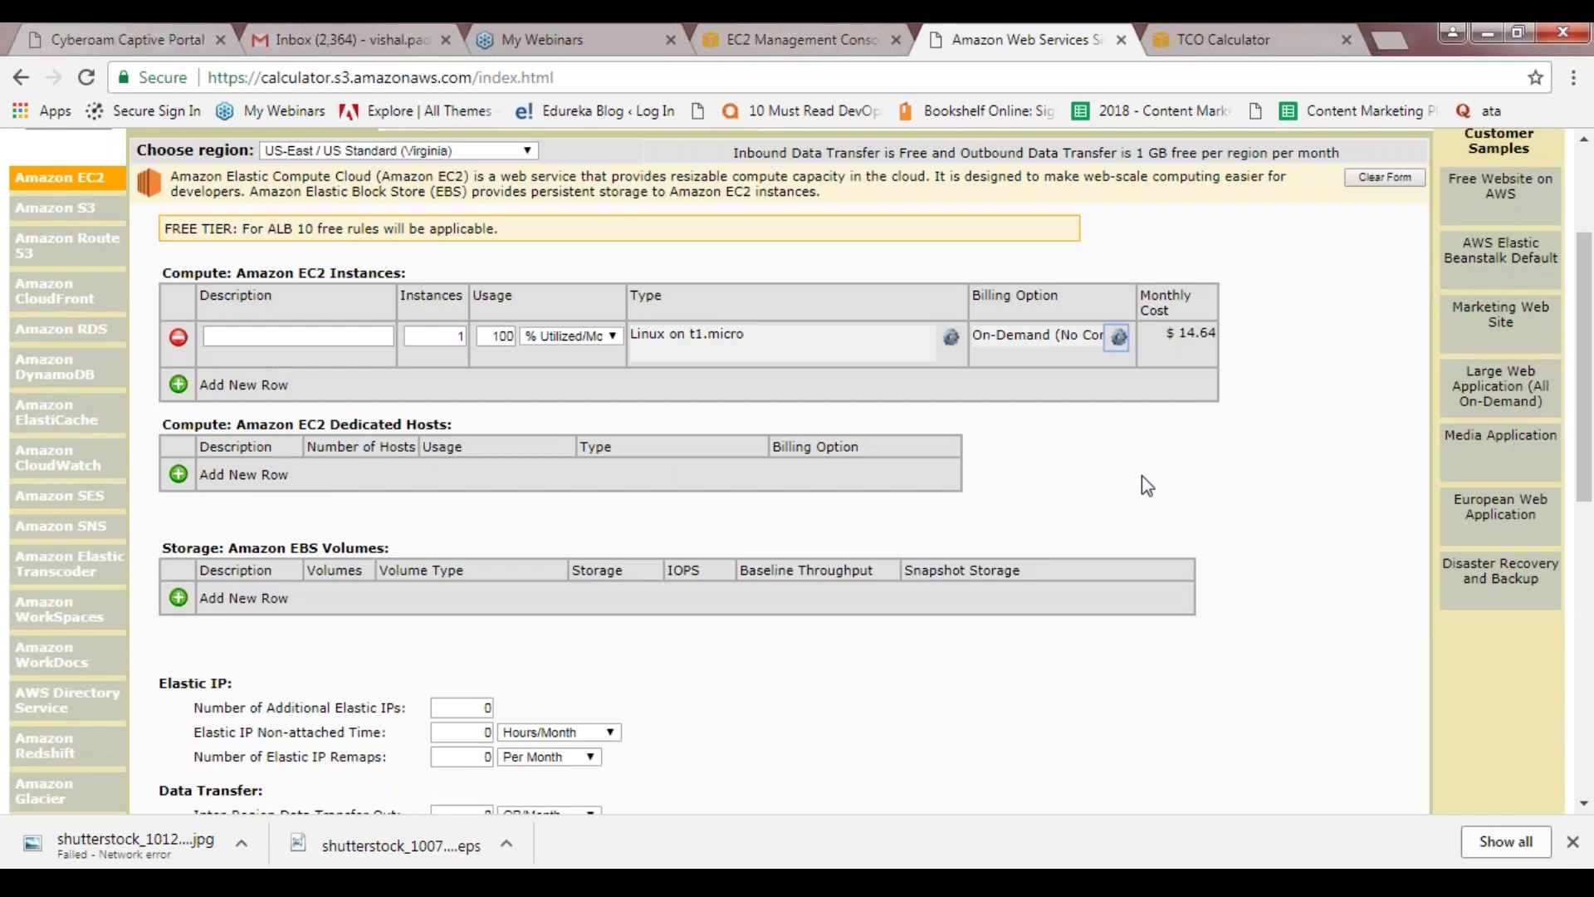
- Bring up the TCO Calculator form with United States Dollar, On-Premises and US East (N. Virginia) defaults
left_click(1197, 39)
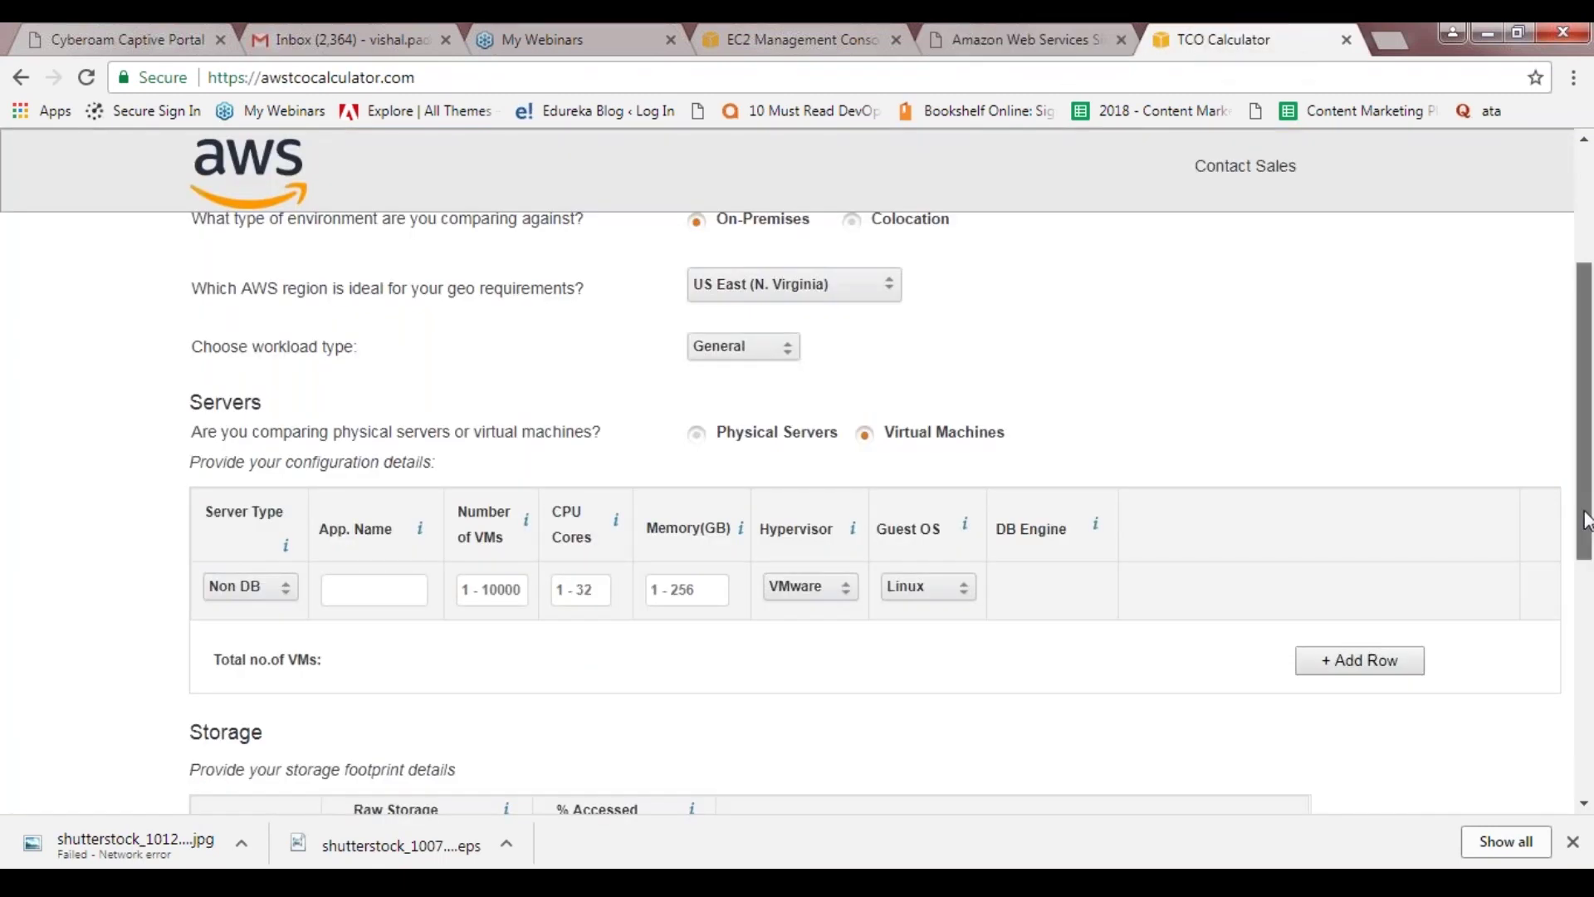
left_click_drag(1588, 520, 1519, 324)
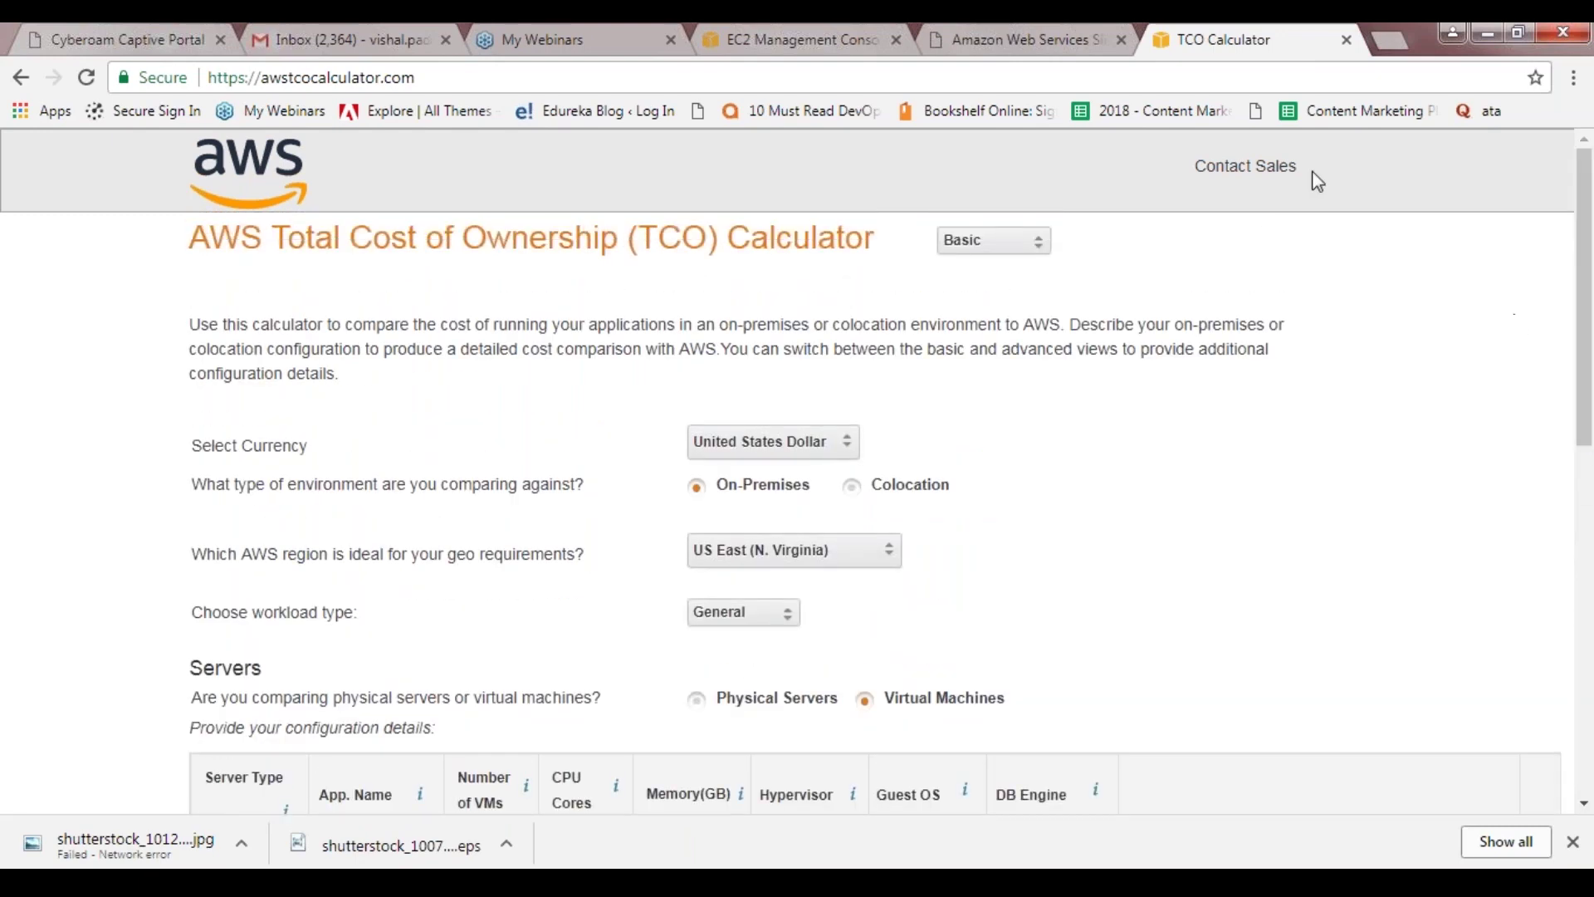
left_click(1047, 40)
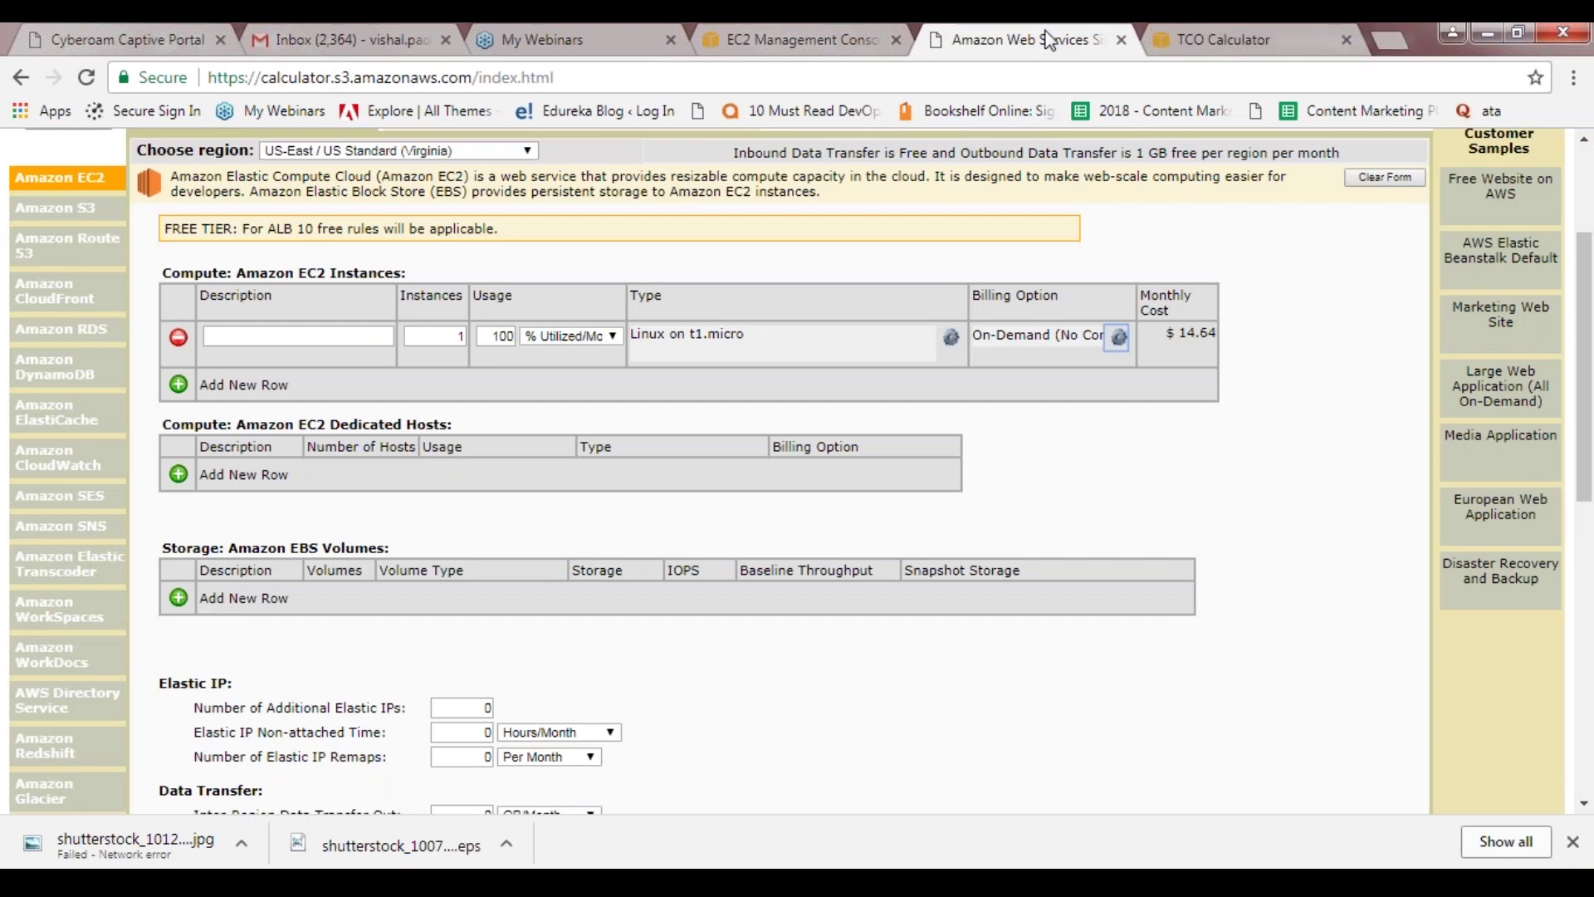
left_click(1237, 39)
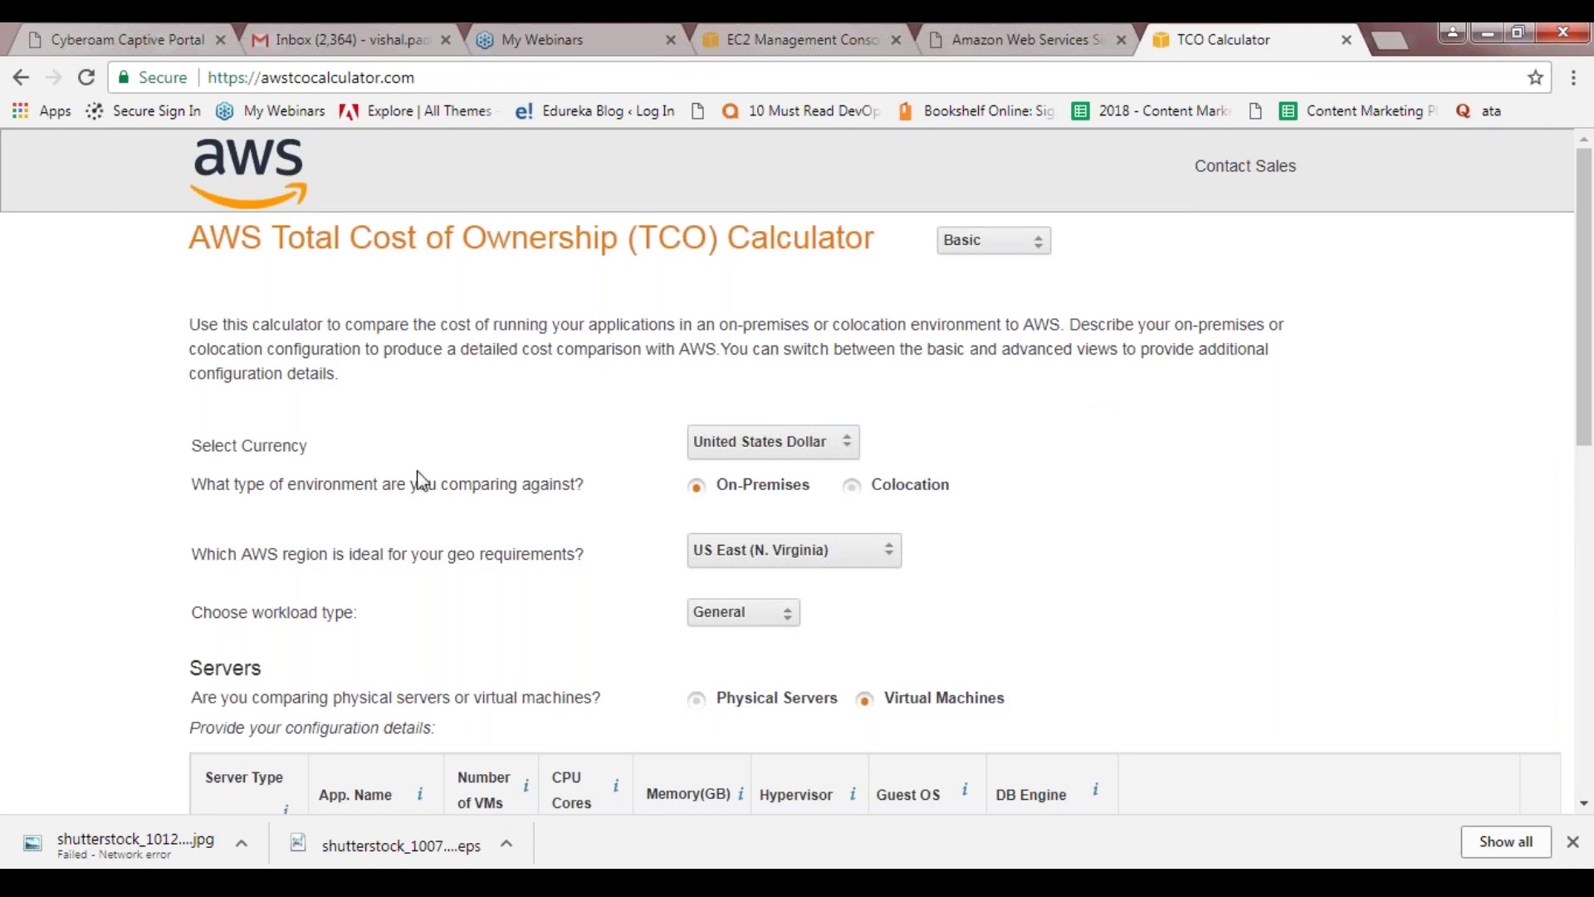
left_click(848, 455)
- Keep United States Dollar and SAN storage, scrolling past the VMware Linux VM and storage rows to Calculate TCO
left_click(850, 452)
left_click_drag(1591, 446, 1590, 538)
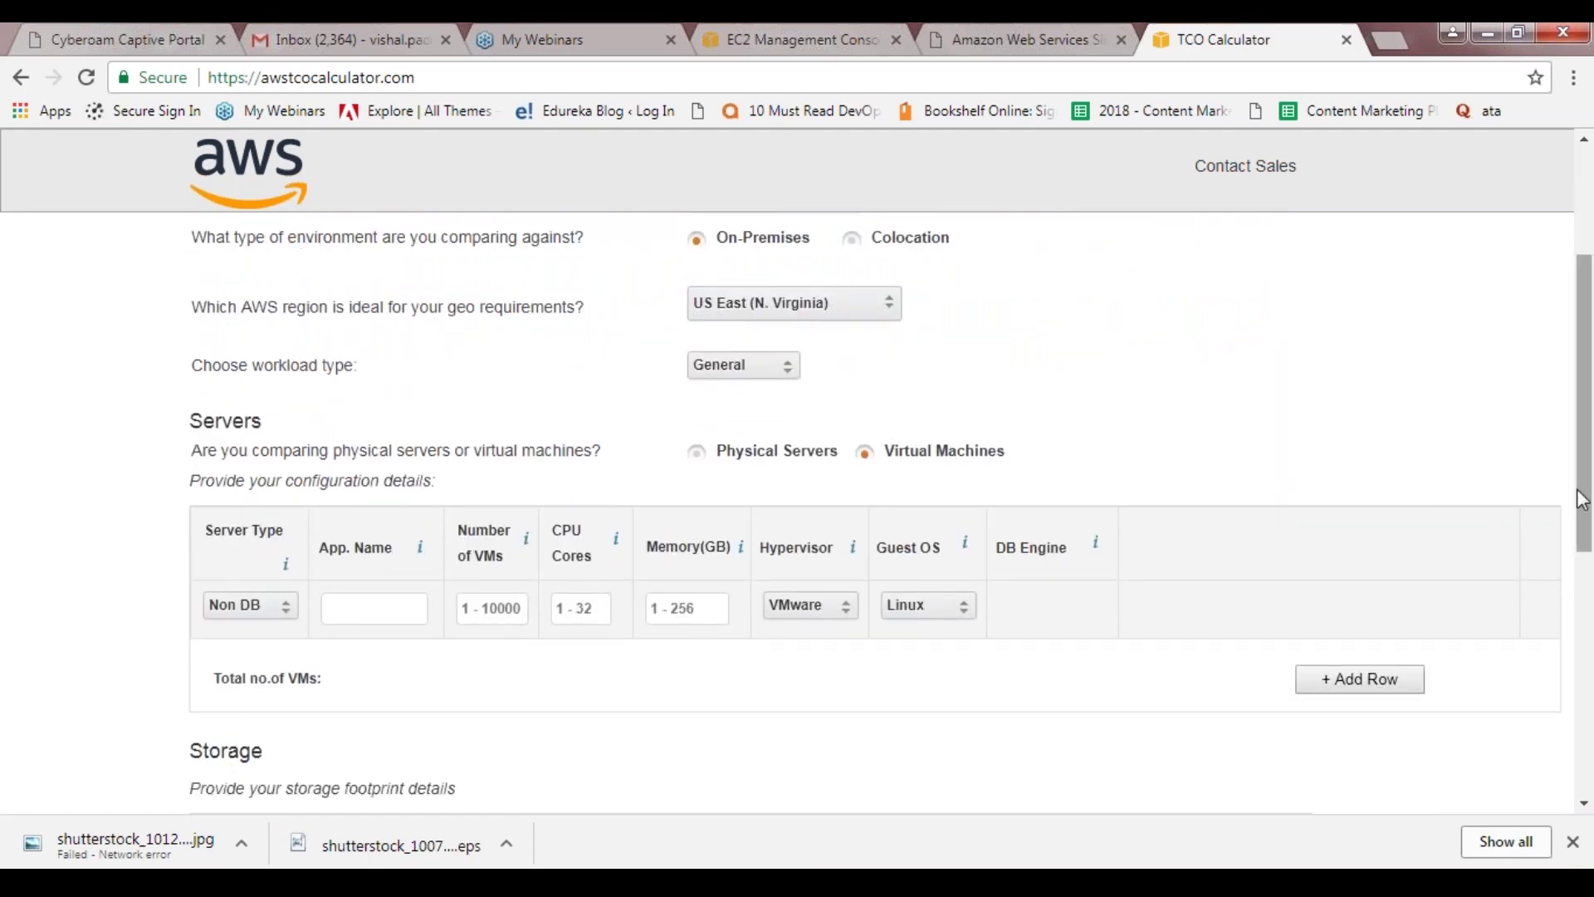
left_click_drag(1584, 506, 1587, 637)
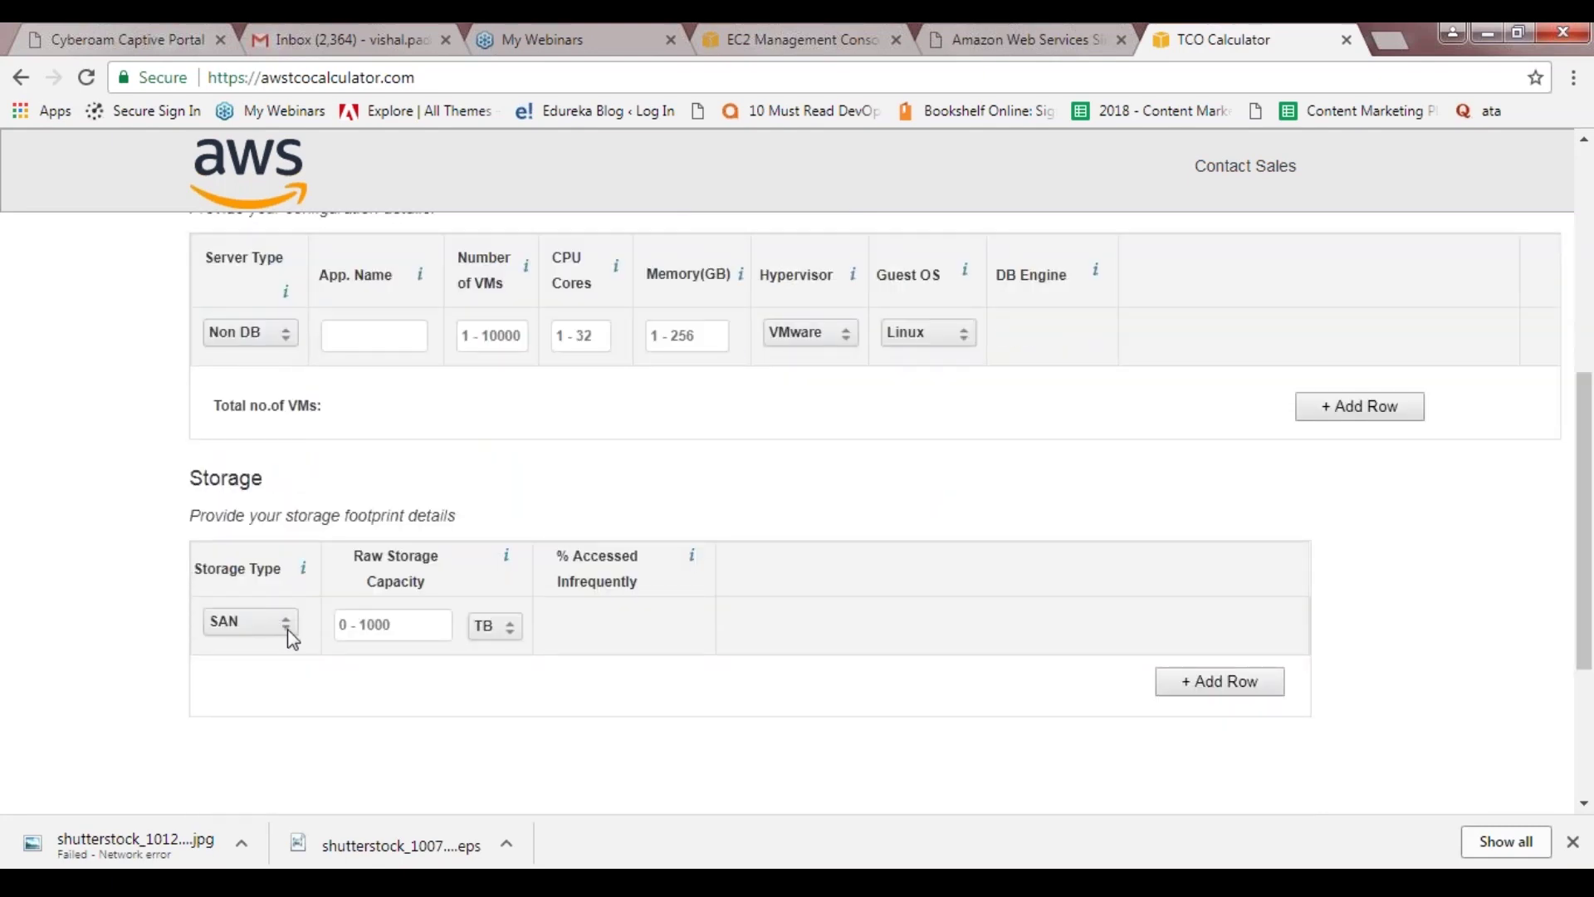
left_click(288, 631)
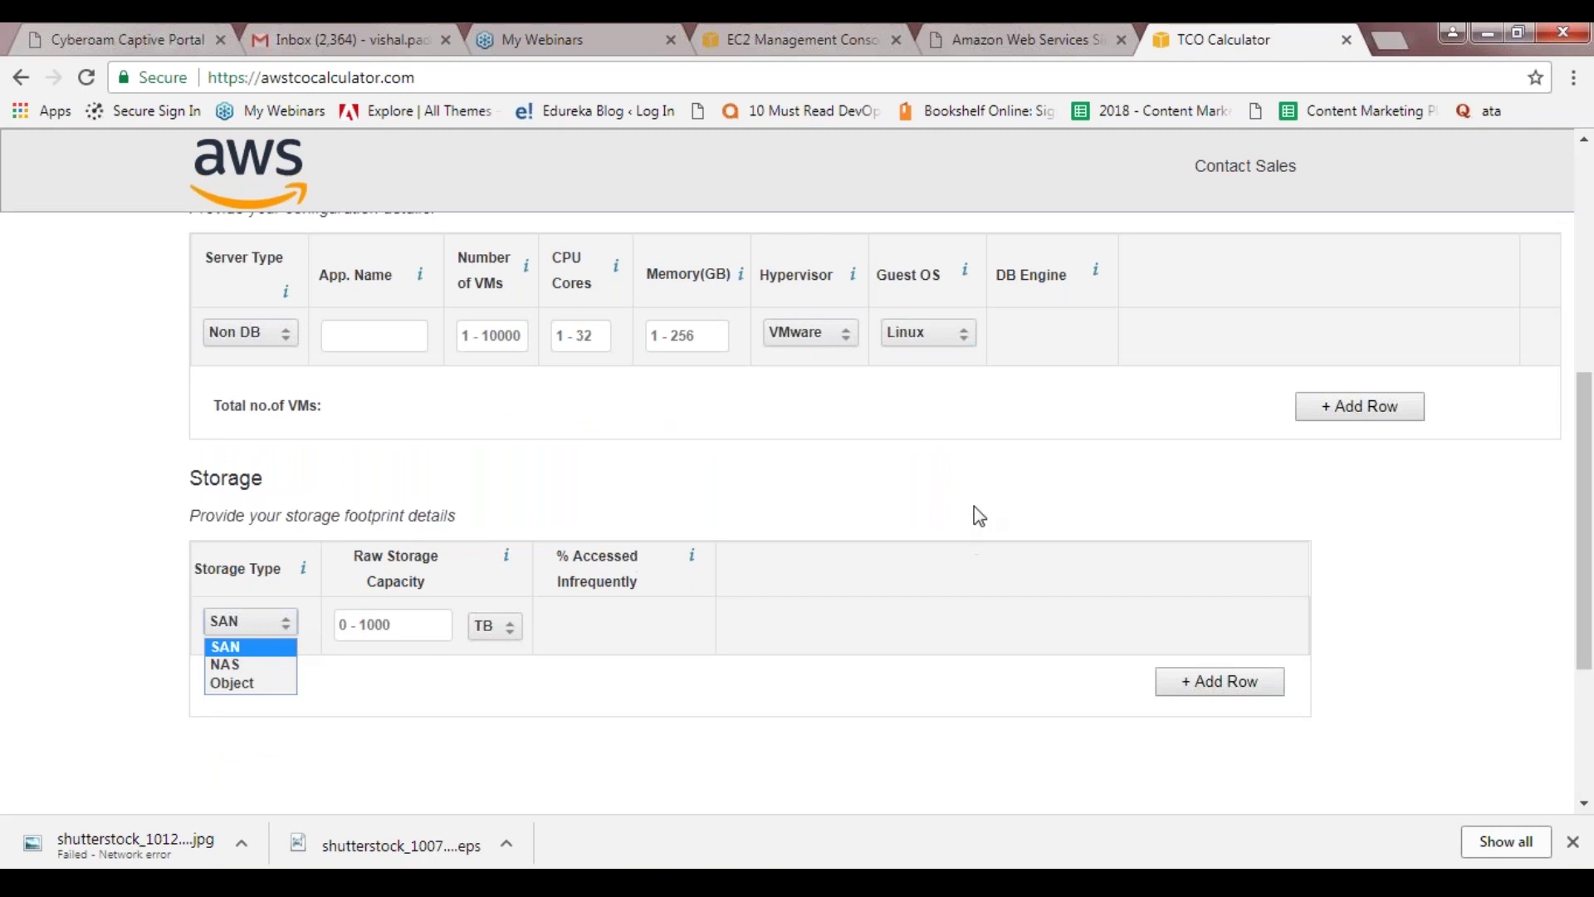
left_click_drag(1584, 595, 1591, 677)
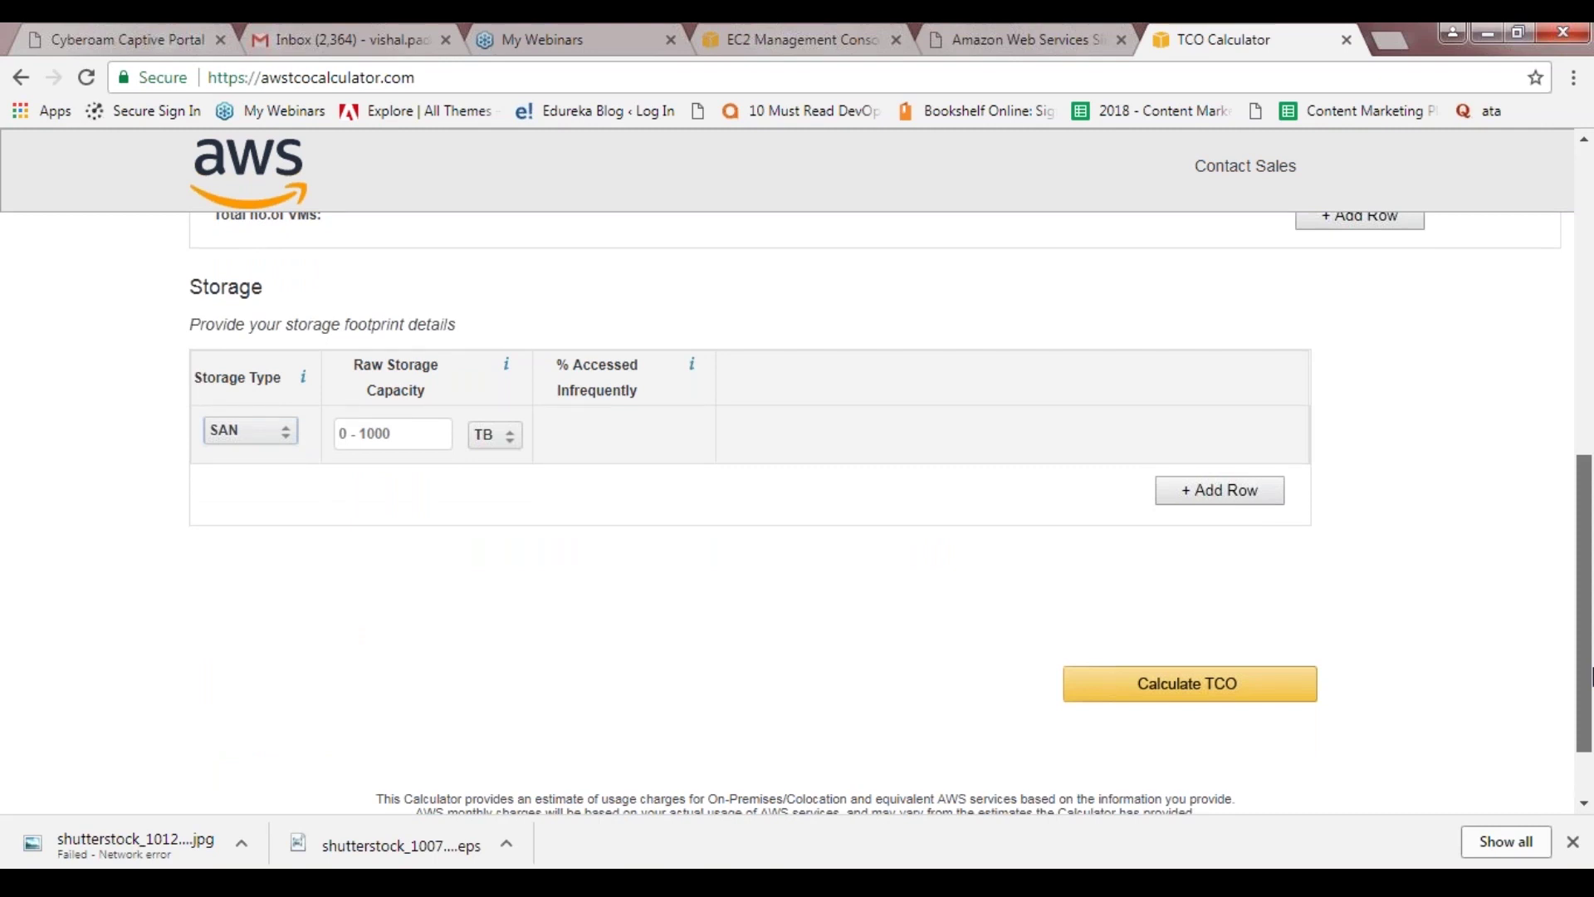
left_click_drag(1591, 677, 1591, 676)
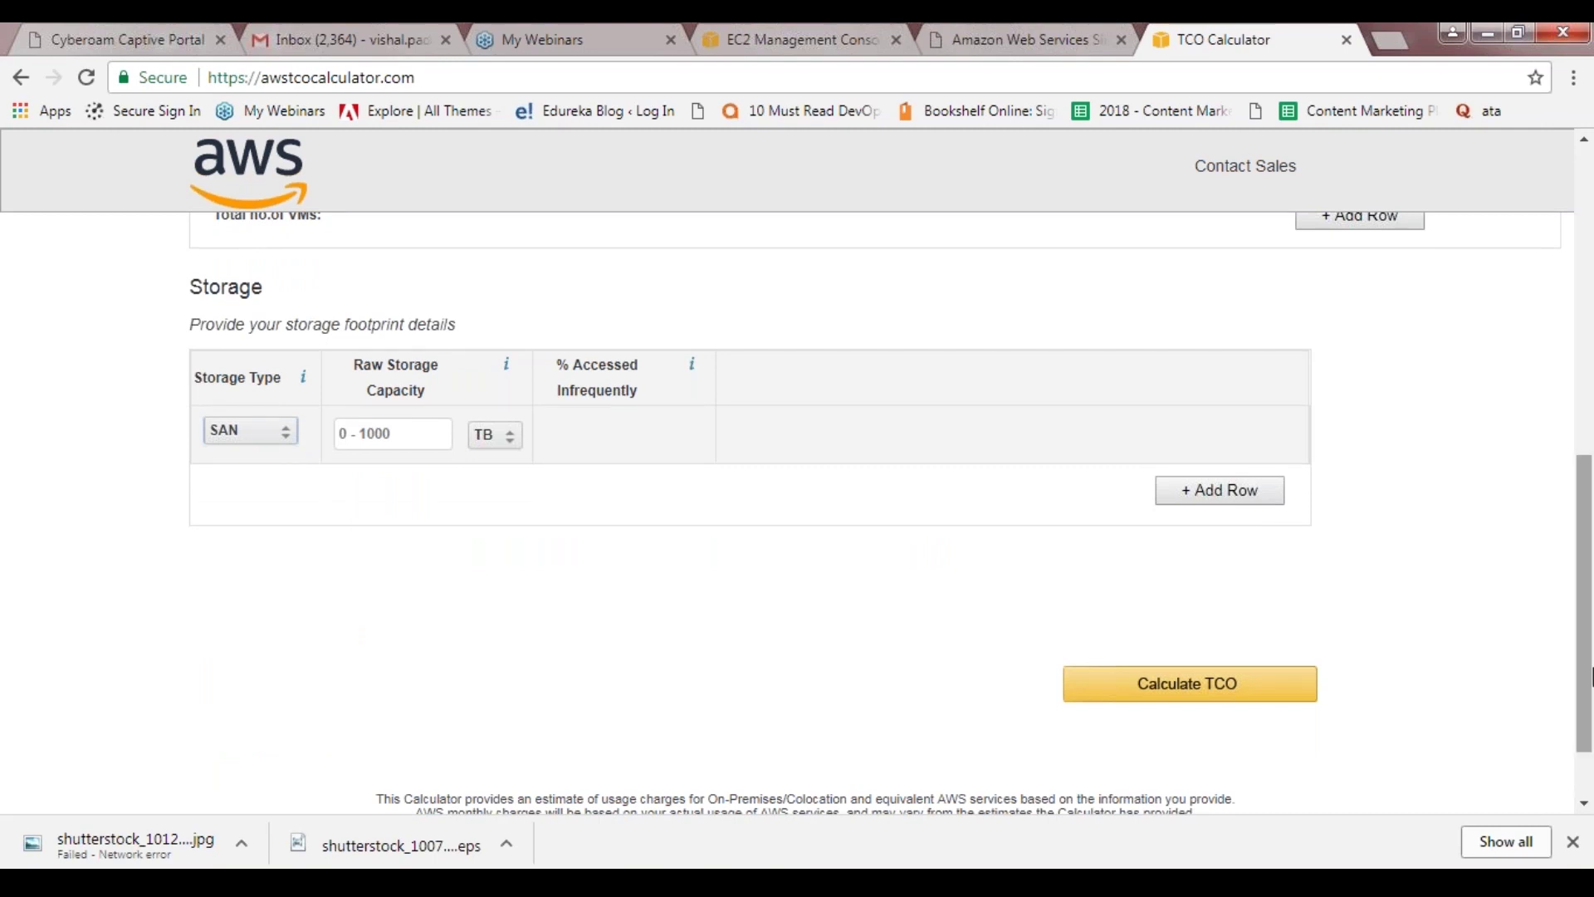